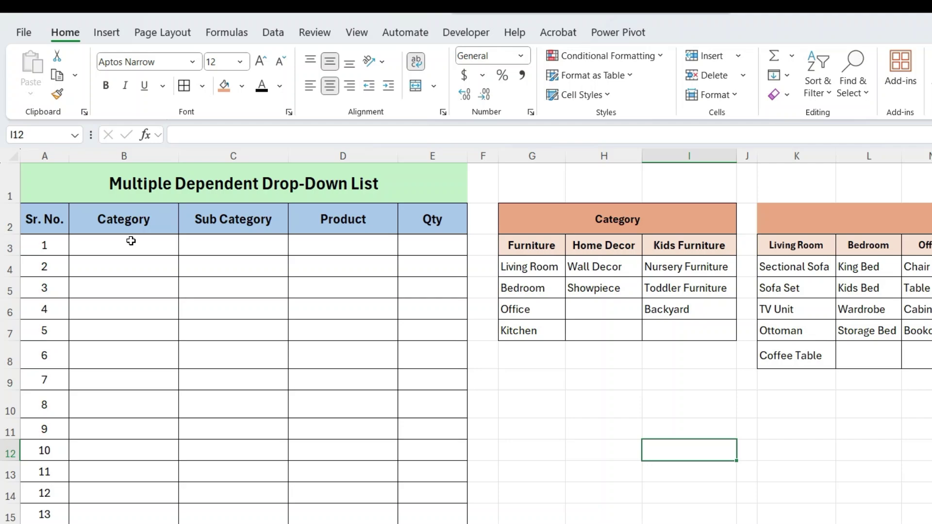
Step: Fill the row for Sr. No. 1 from its drop-downs with category Furniture, sub category Office and product Table
click(104, 207)
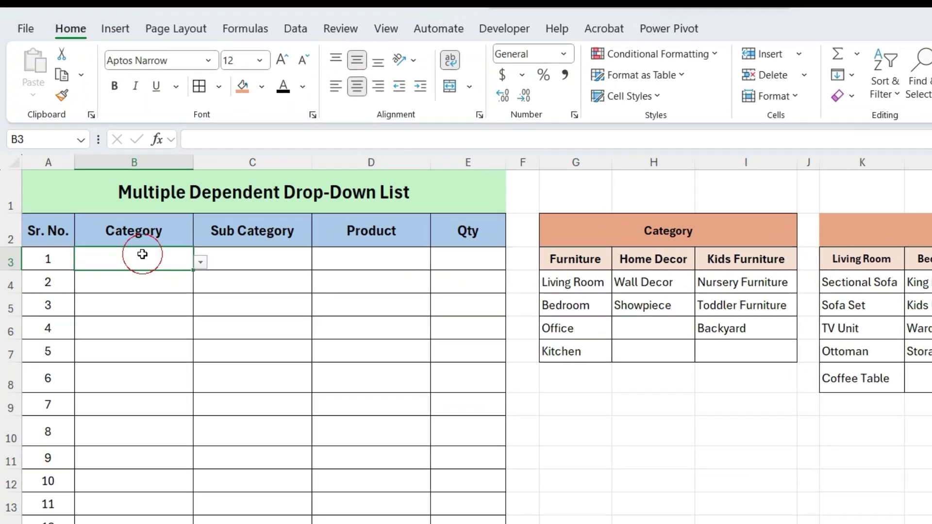
click(200, 262)
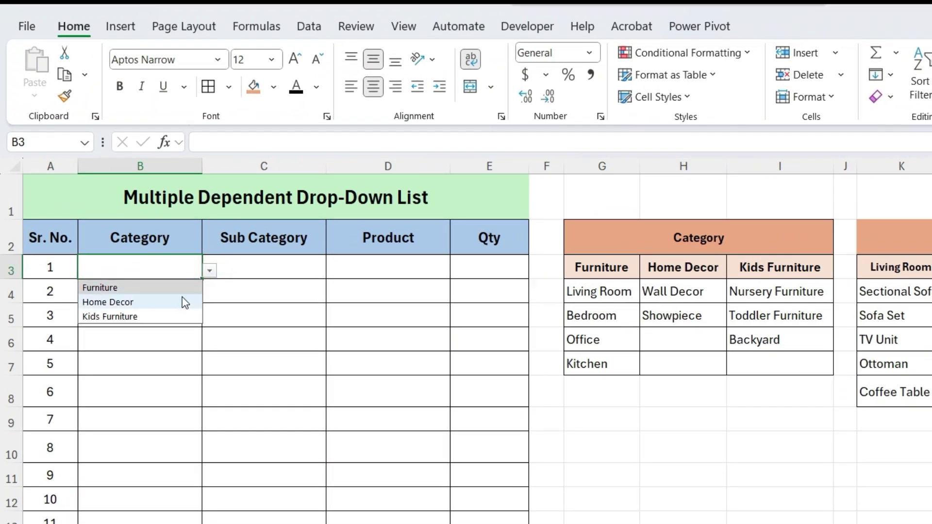
click(180, 289)
click(244, 275)
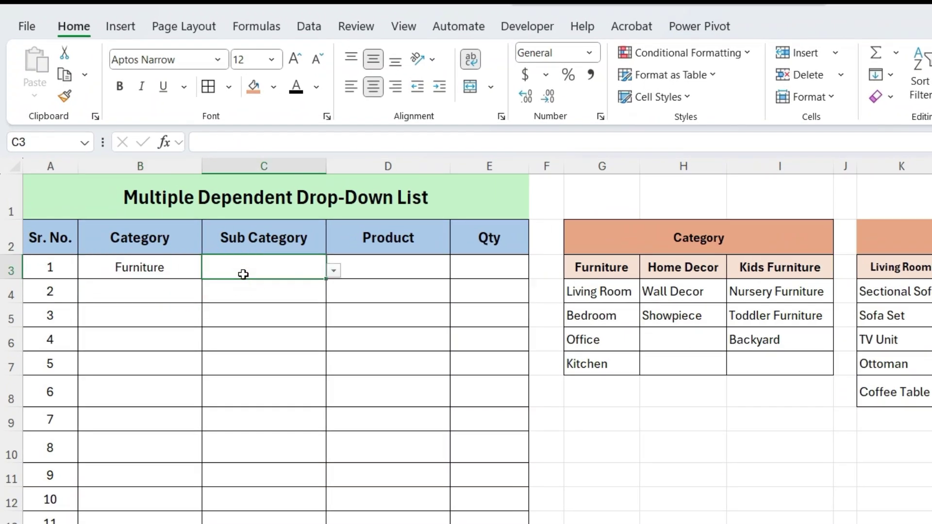
click(334, 272)
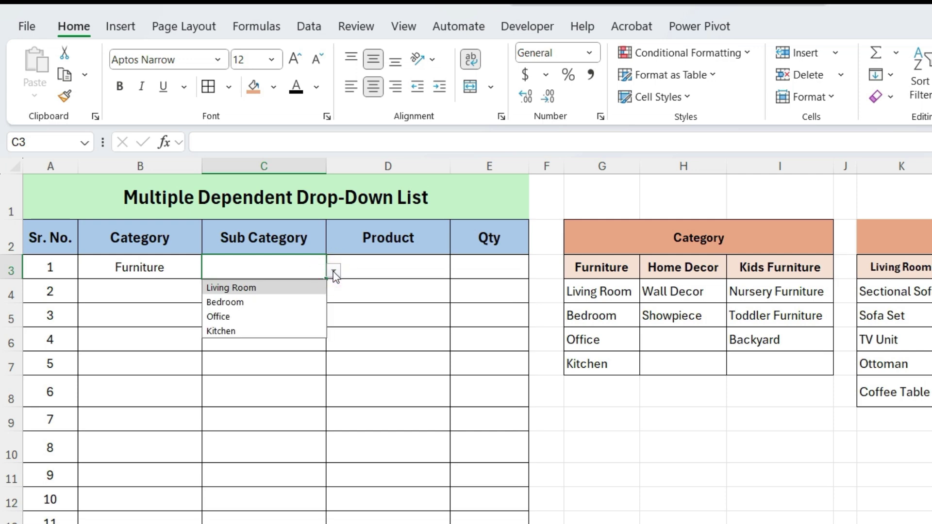
click(319, 317)
click(397, 269)
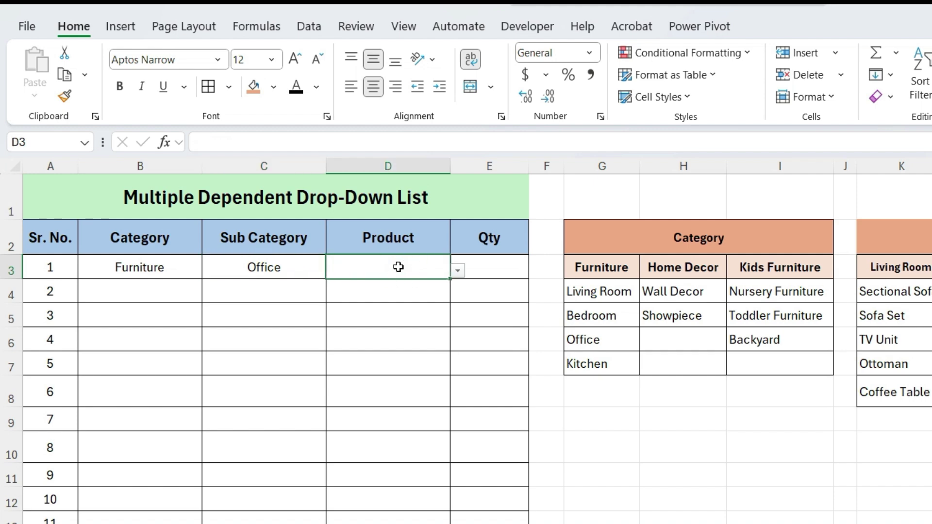
click(457, 272)
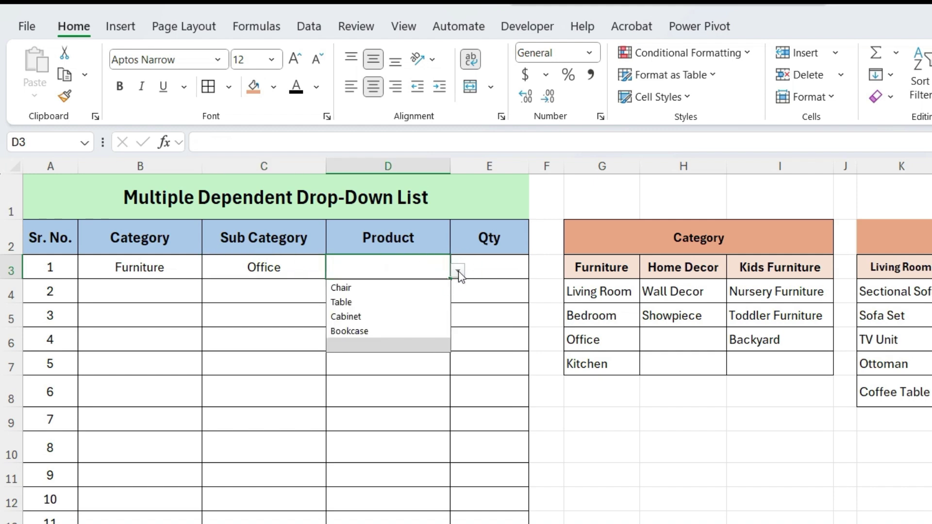
click(426, 306)
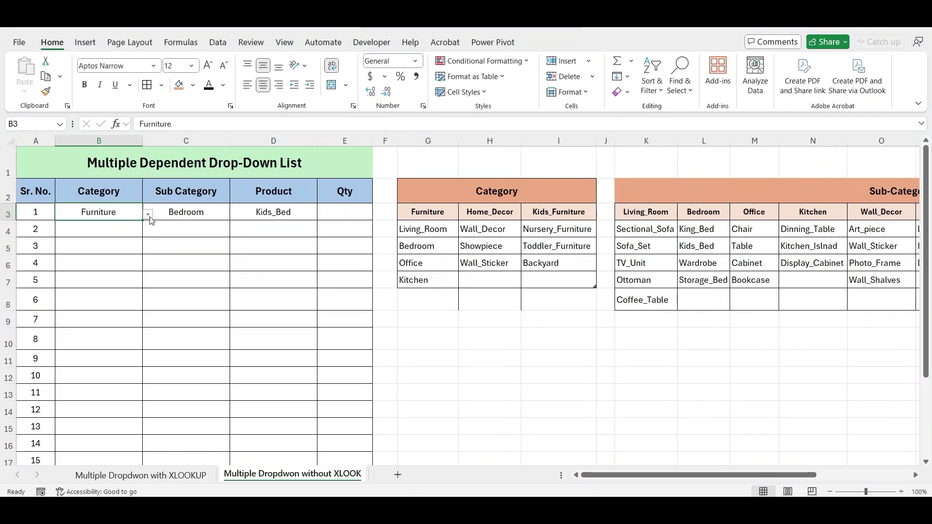
Step: Change row 1 to category Kids_Furniture and sub category Toddler_Furniture, and pick a matching product in D3
click(148, 214)
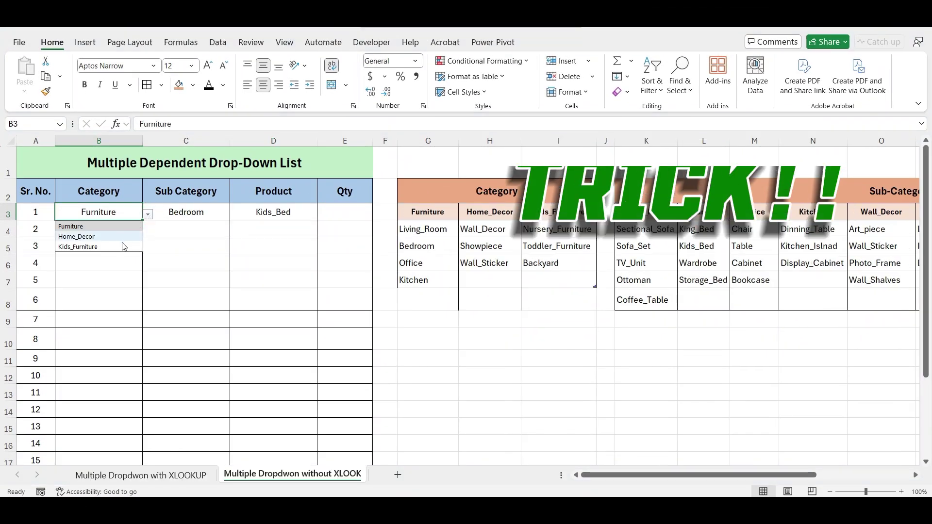
click(124, 246)
click(190, 212)
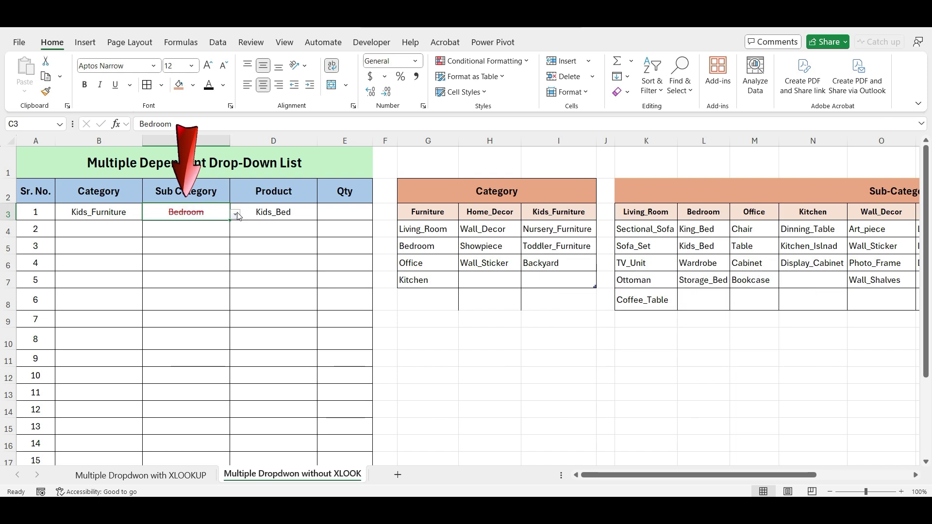
click(237, 214)
click(214, 236)
click(295, 216)
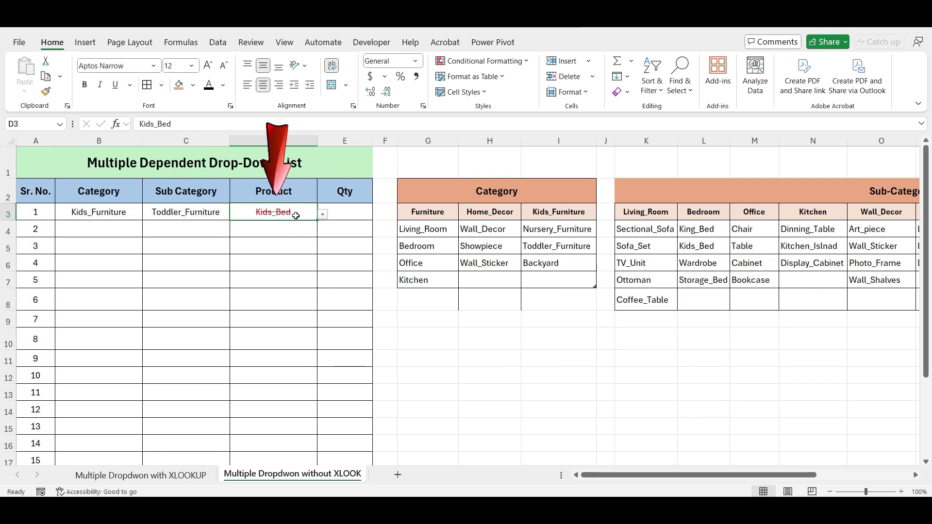
click(322, 214)
click(307, 234)
click(307, 232)
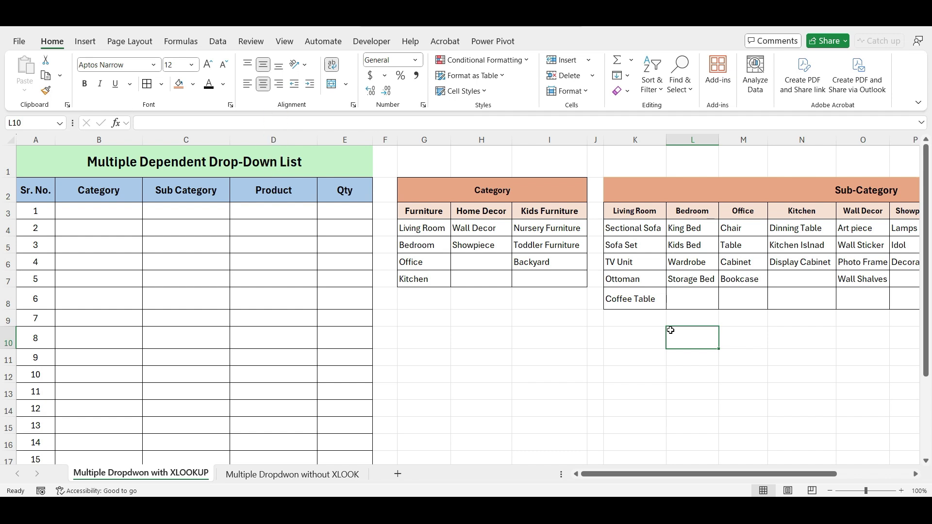
click(98, 211)
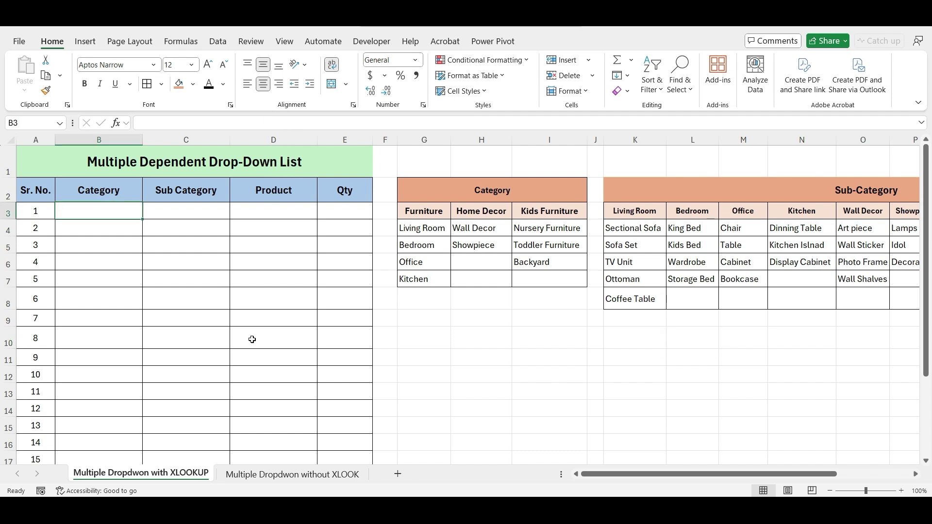
scroll(252, 339, right, 3)
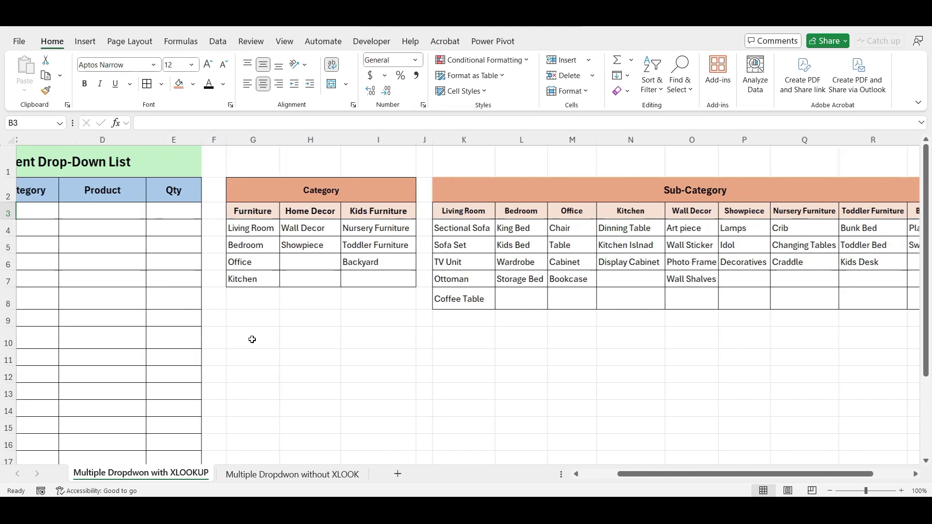
scroll(251, 339, right, 2)
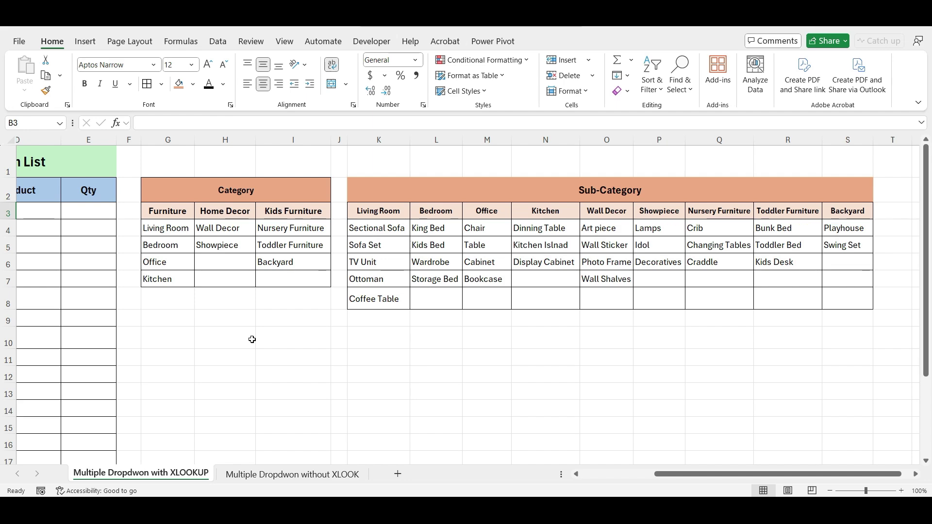
key(ctrl+Home)
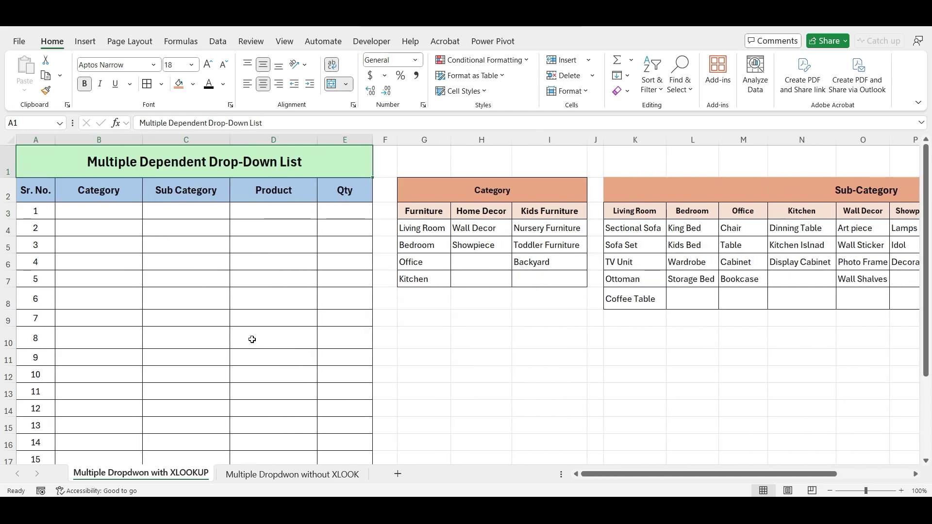
Step: Add a List data validation to cell B3 with the category headings =$G$3:$I$3 as its source
click(95, 213)
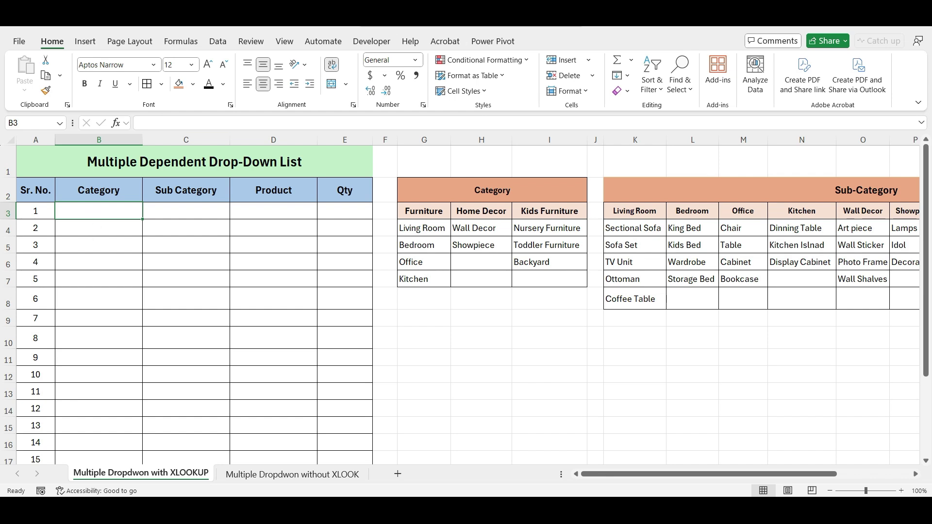
click(218, 41)
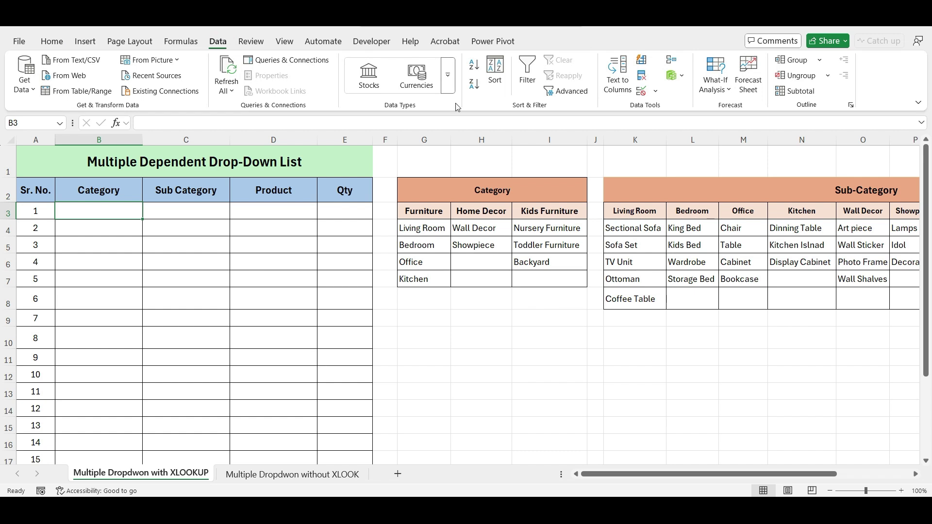
click(641, 91)
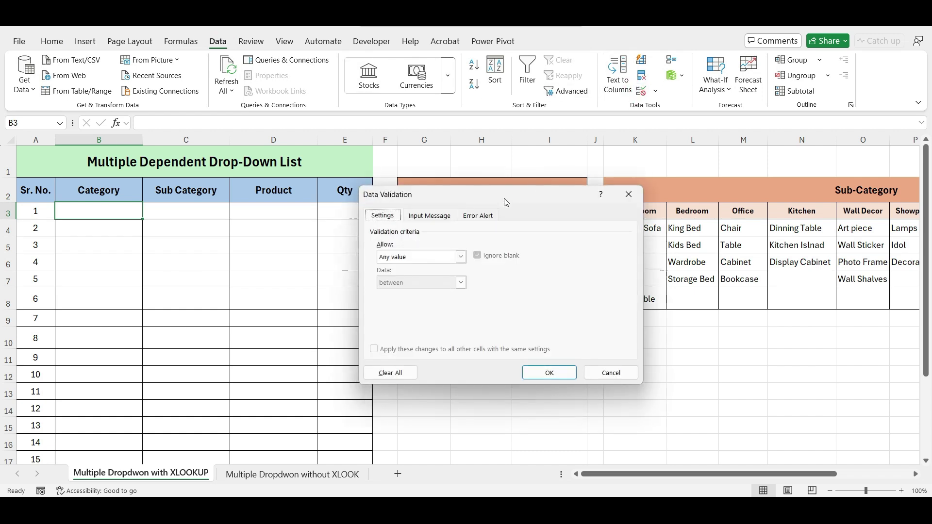
drag(505, 202, 748, 203)
click(660, 261)
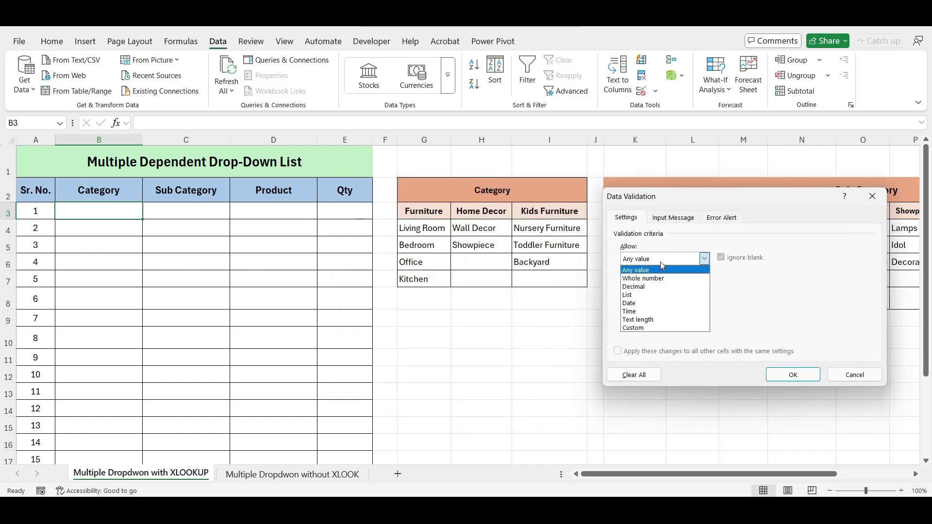
click(640, 295)
click(636, 309)
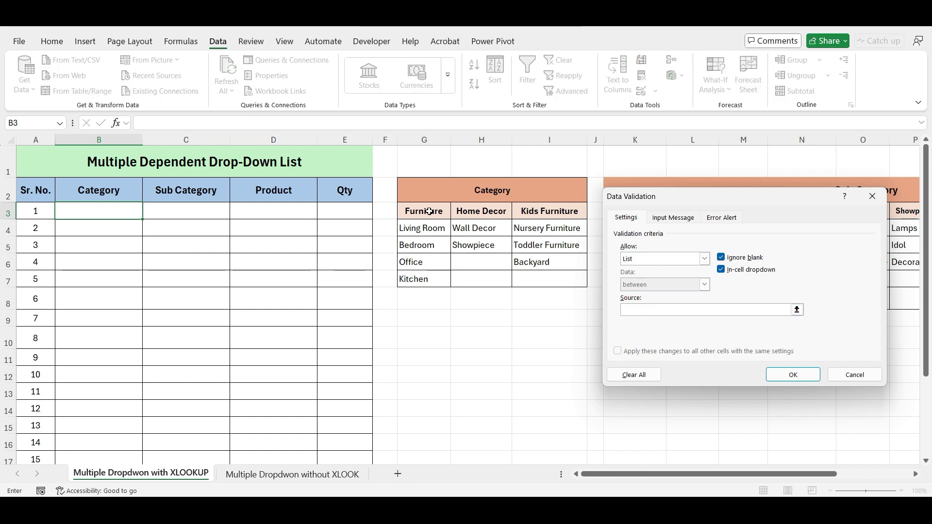
drag(429, 212, 551, 211)
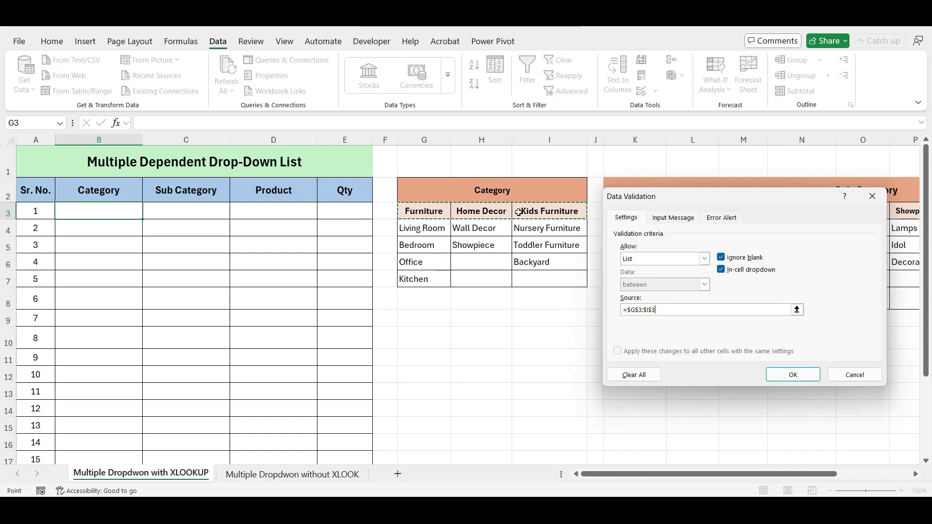
click(792, 374)
Step: Test the Category drop-down in B3 by choosing Home Decor, and clear the cell again
click(148, 214)
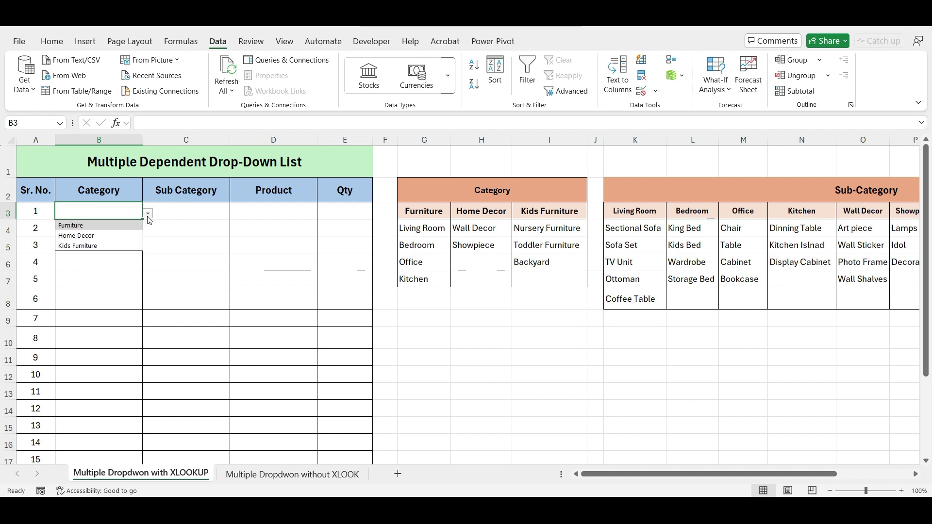
click(130, 233)
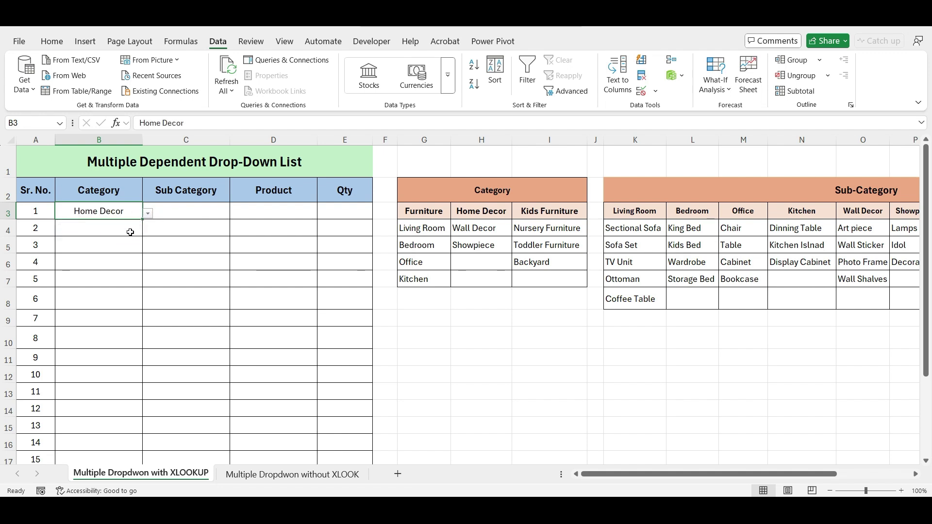
key(Delete)
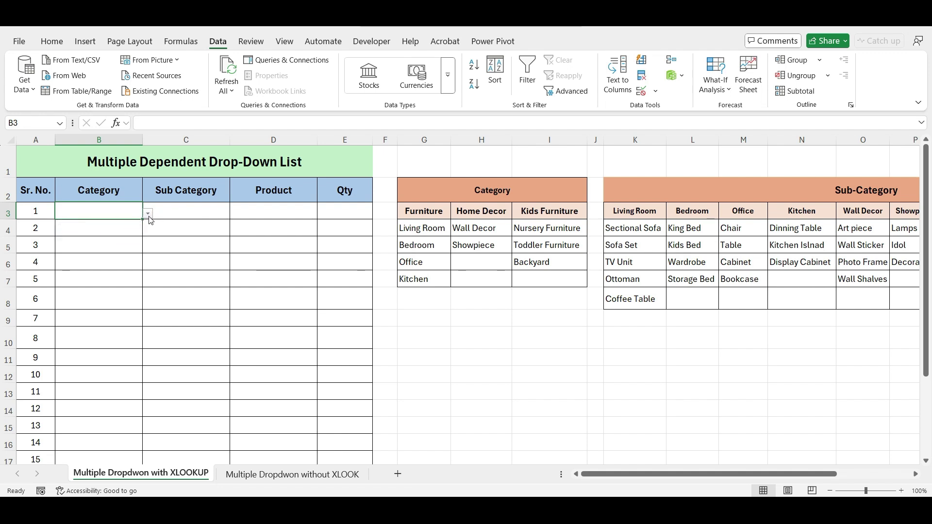
Step: Copy the drop-down from B3 down the Category column and choose Home Decor in B3
drag(142, 219, 126, 469)
click(127, 210)
click(147, 214)
click(133, 233)
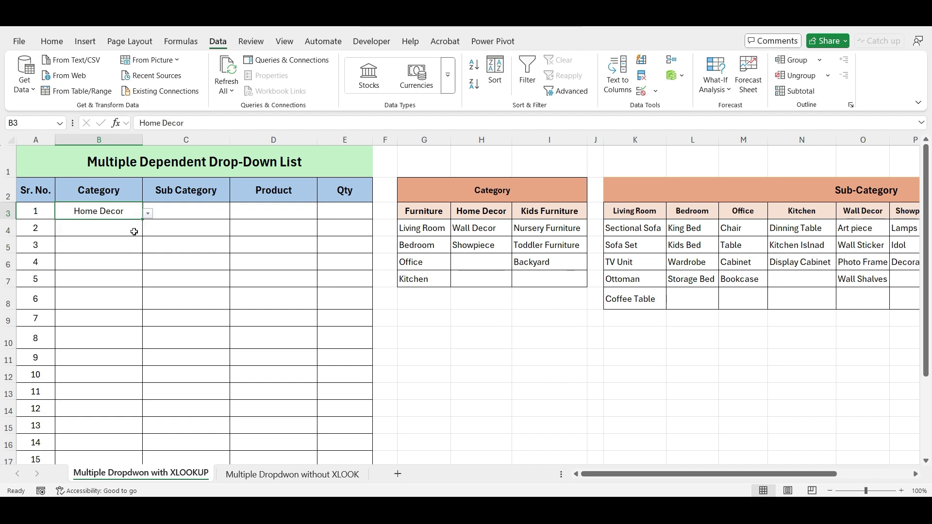
Step: Check the Sub Category drop-down in C3 for Home Decor, and again with the category in B3 switched to Furniture
click(169, 213)
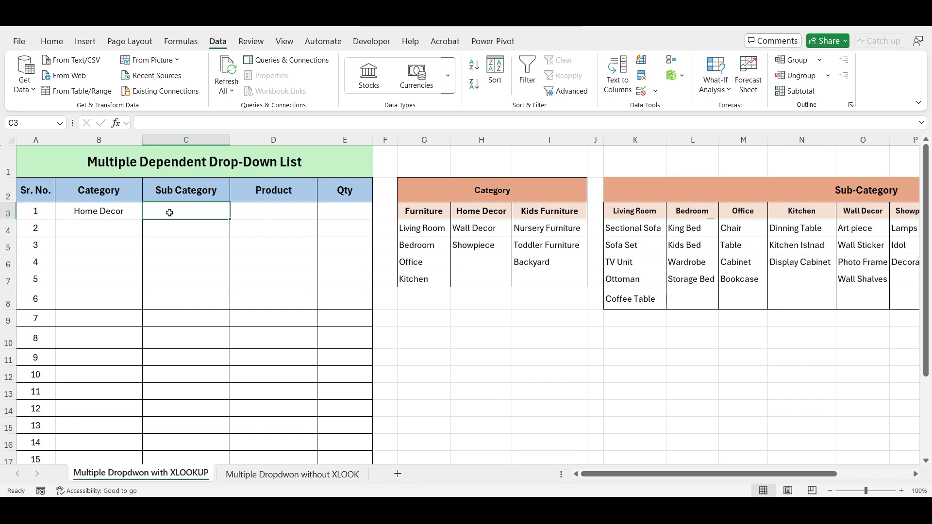
click(236, 214)
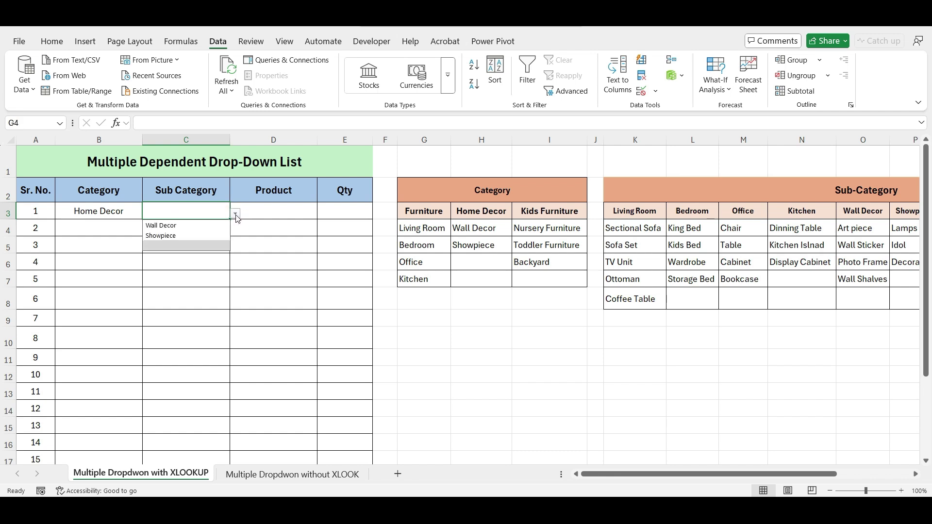
click(236, 214)
click(131, 210)
click(146, 212)
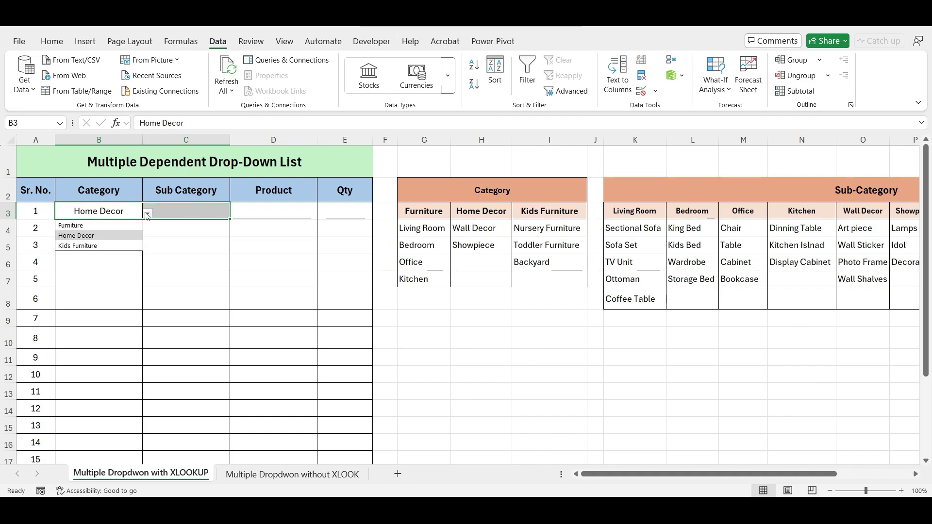
click(124, 226)
click(190, 208)
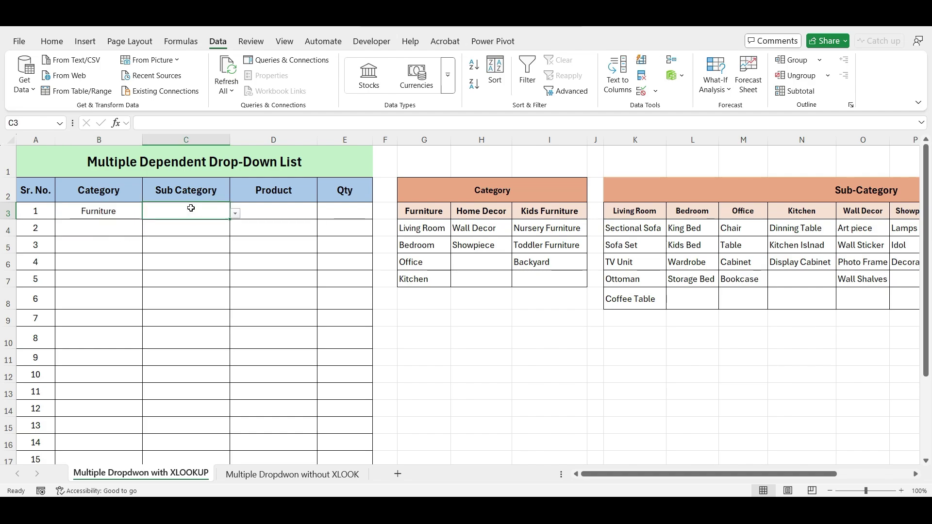
click(234, 214)
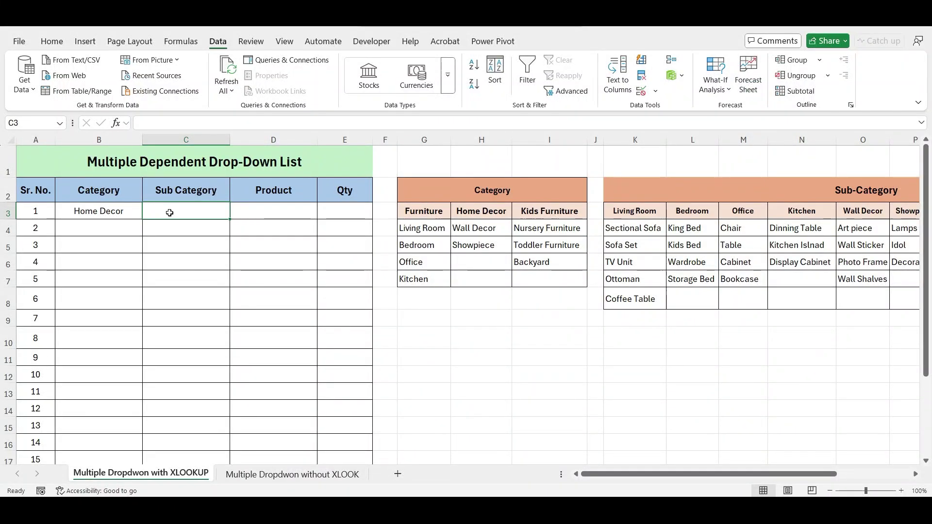
Step: Start a List data validation on C3 whose source is an XLOOKUP with the relative reference B3 as its lookup value
click(641, 91)
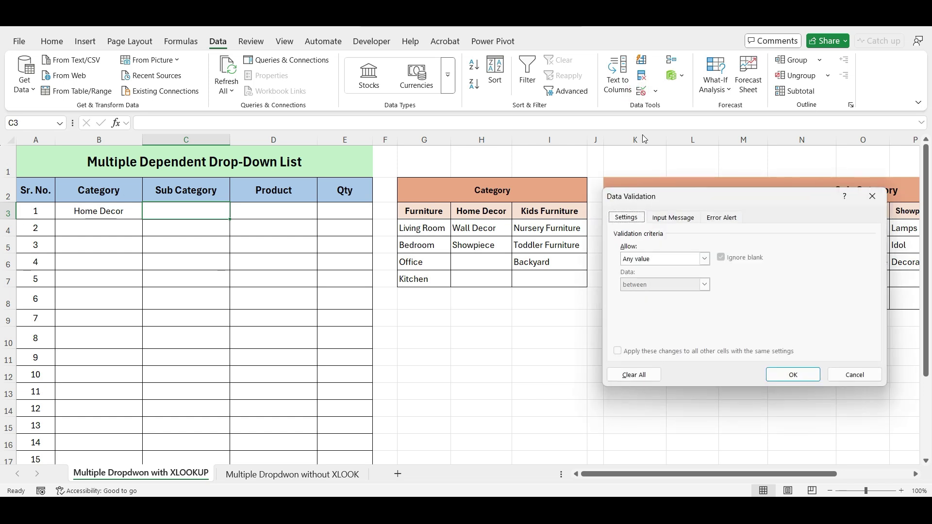
click(665, 262)
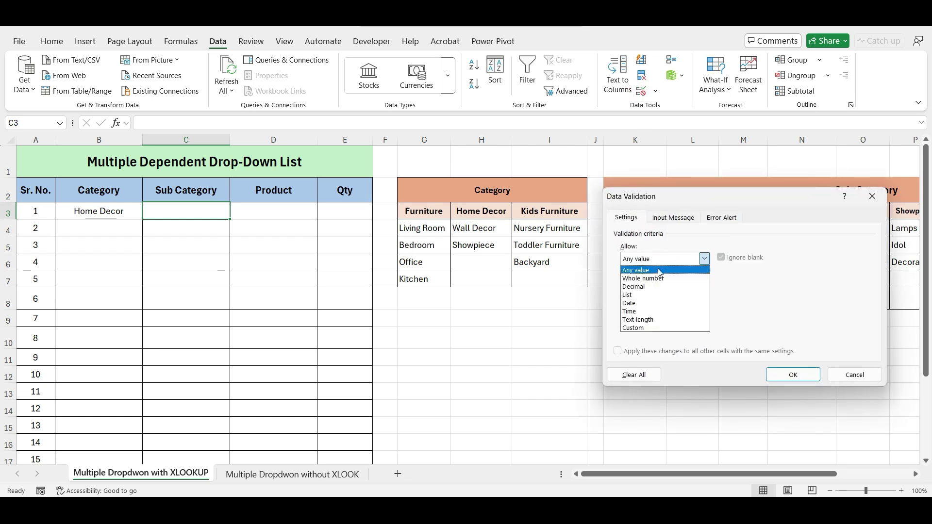
click(640, 297)
click(640, 310)
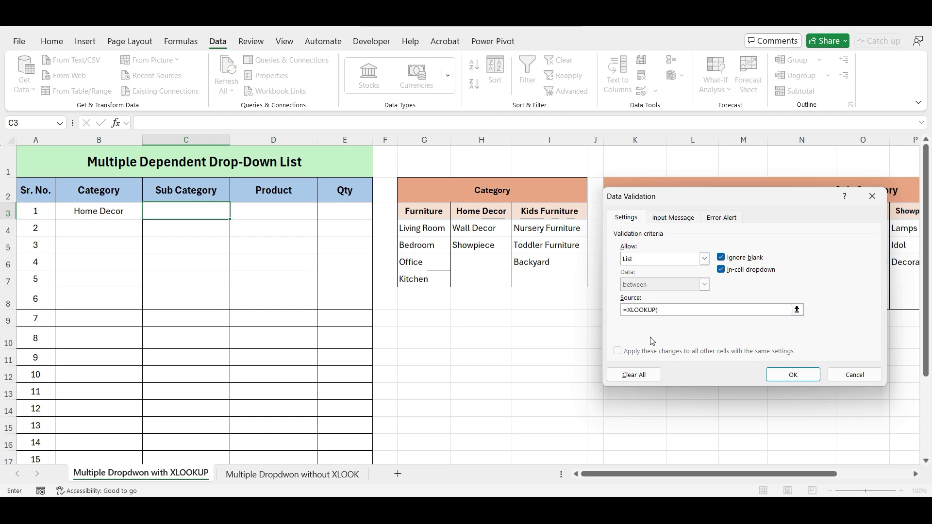
click(132, 210)
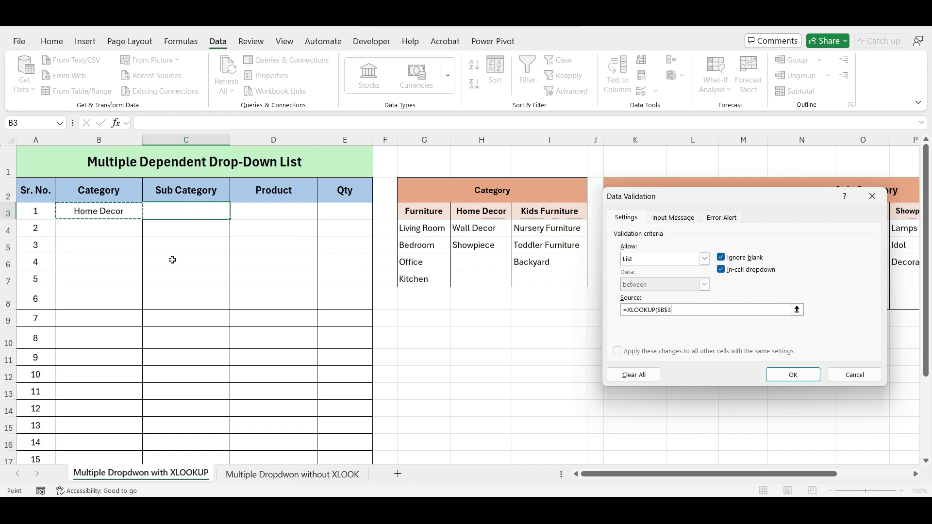
key(F4)
key(F4)
key(F4)
text(,)
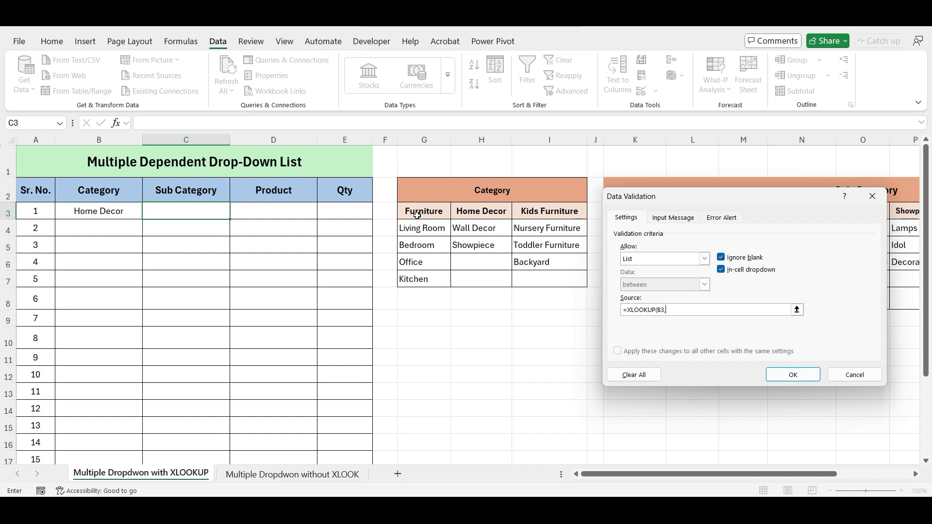
Step: Complete the XLOOKUP source of C3 with lookup array $G$3:$I$3 and return array $G$4:$I$7, and apply the validation
drag(417, 215, 553, 213)
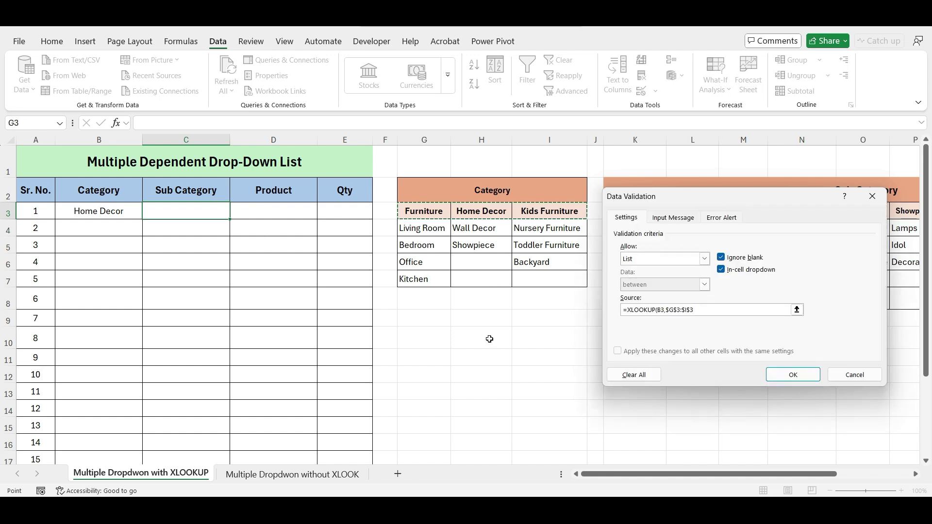
text(,)
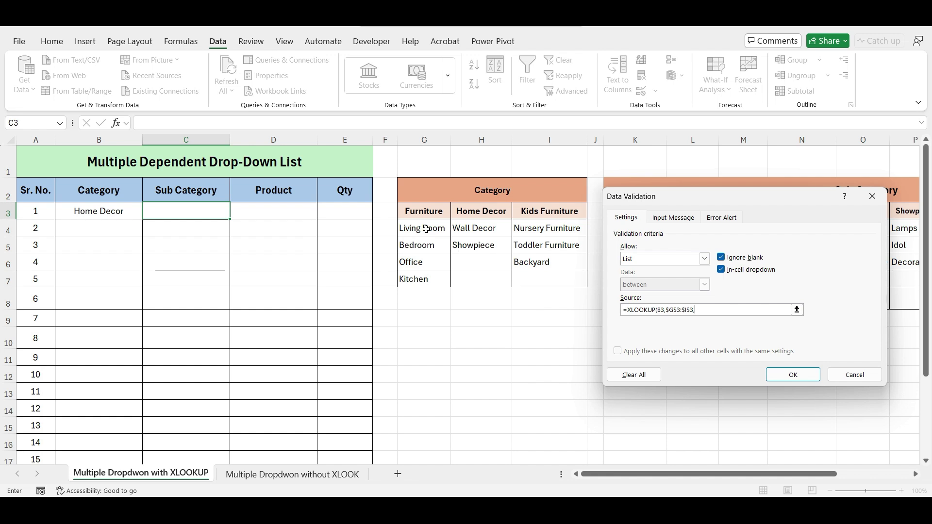
drag(426, 229, 518, 285)
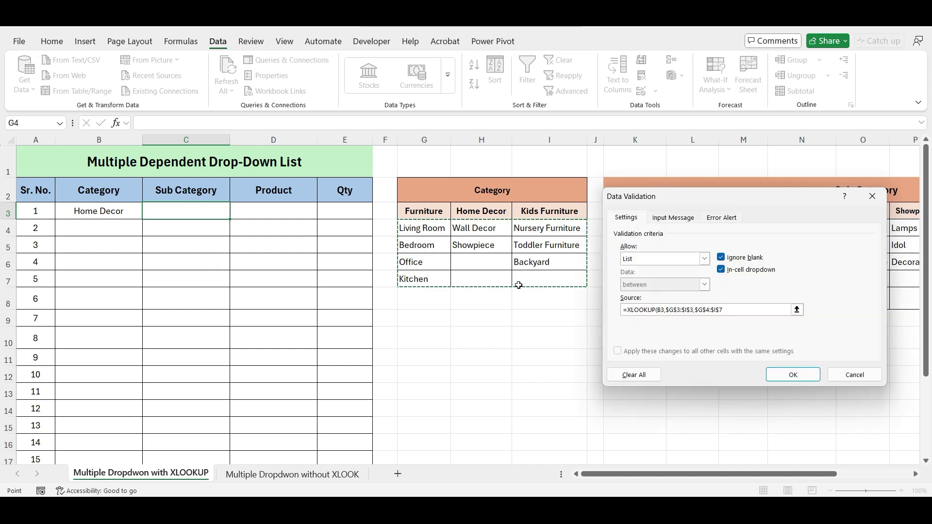
text())
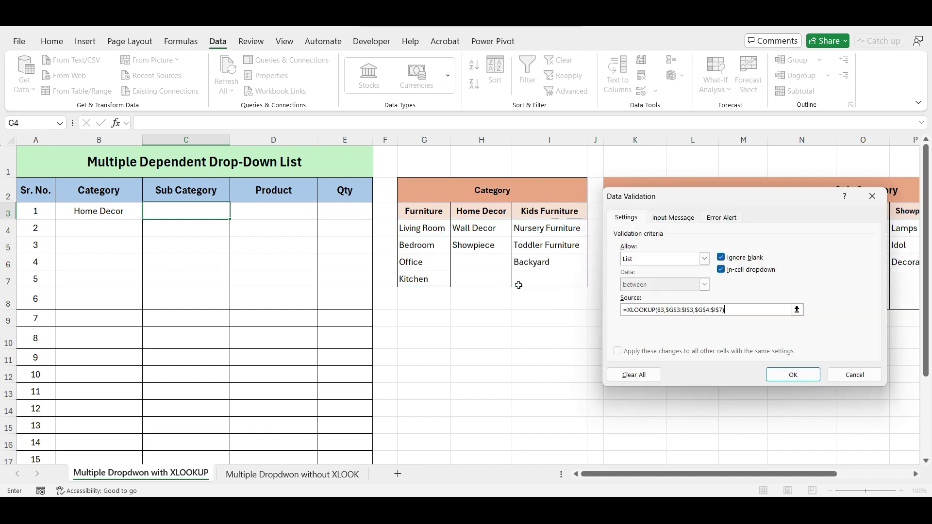
click(781, 372)
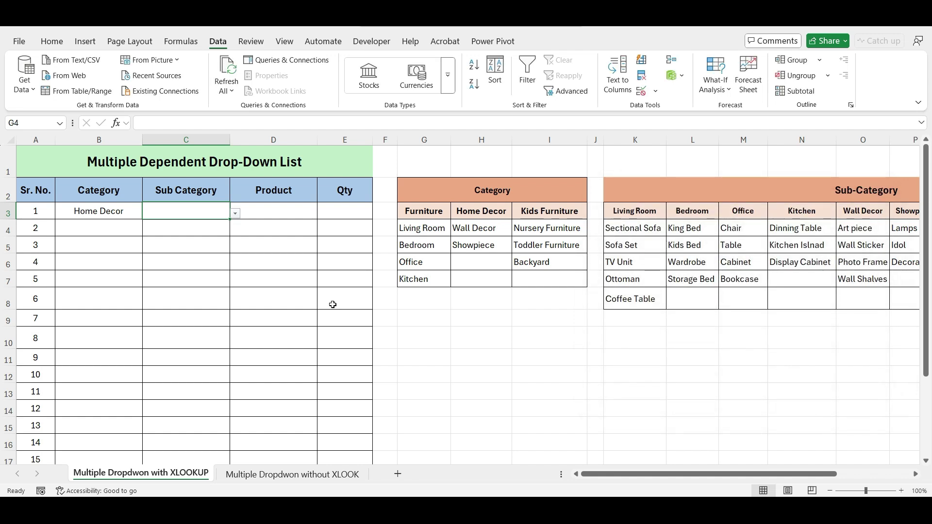
Step: Test the Sub Category drop-down in C3 by viewing it for Home Decor, switching B3 to Furniture and choosing Living Room
click(235, 214)
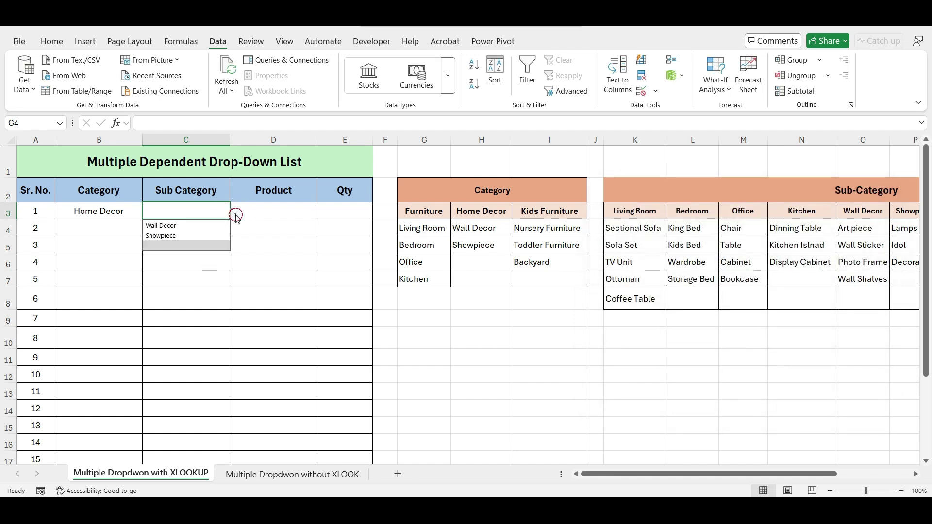
click(235, 214)
click(129, 211)
click(147, 214)
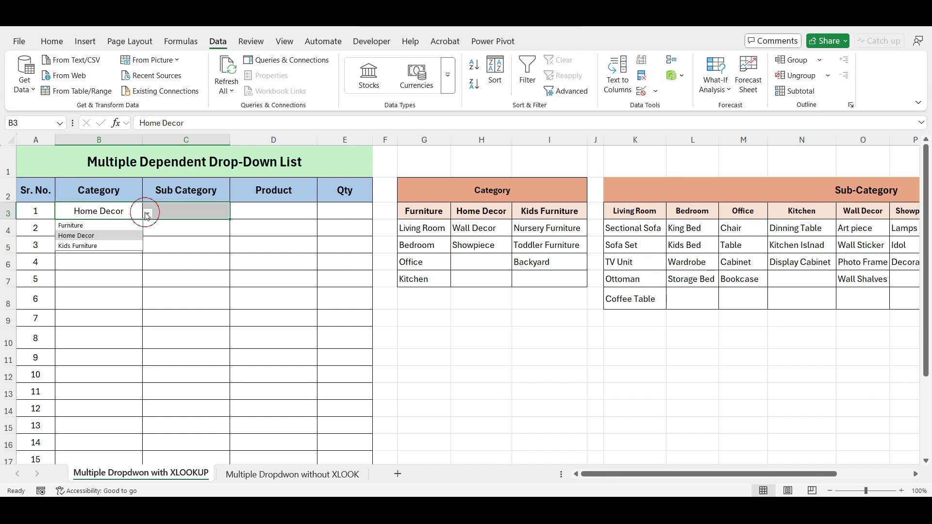
click(126, 225)
click(190, 207)
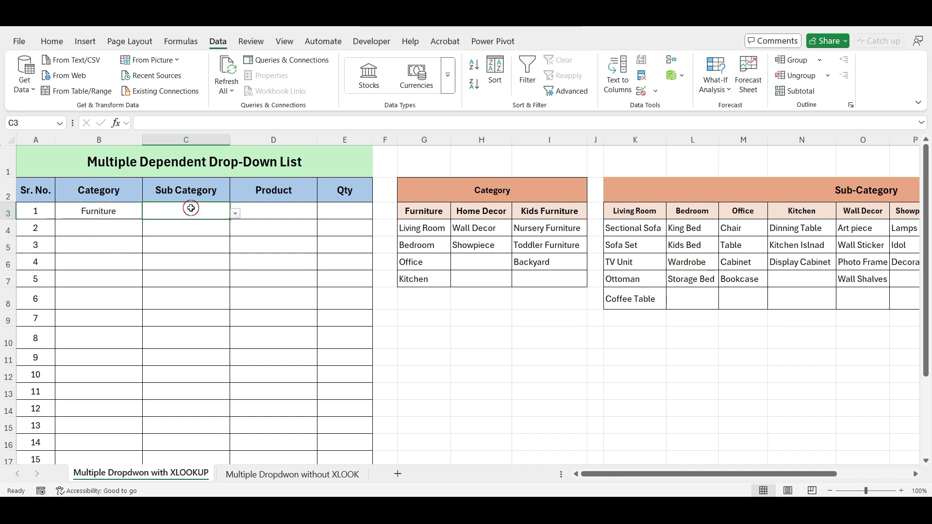
click(234, 215)
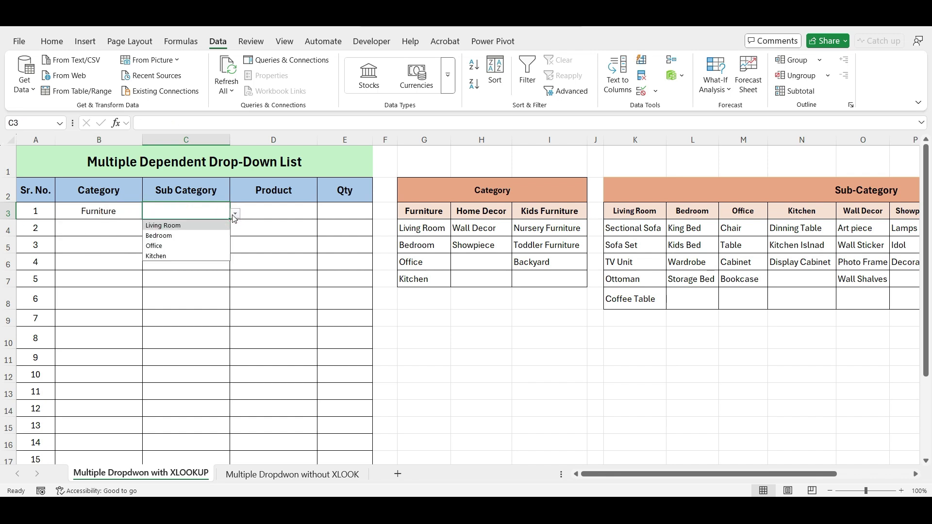
click(218, 226)
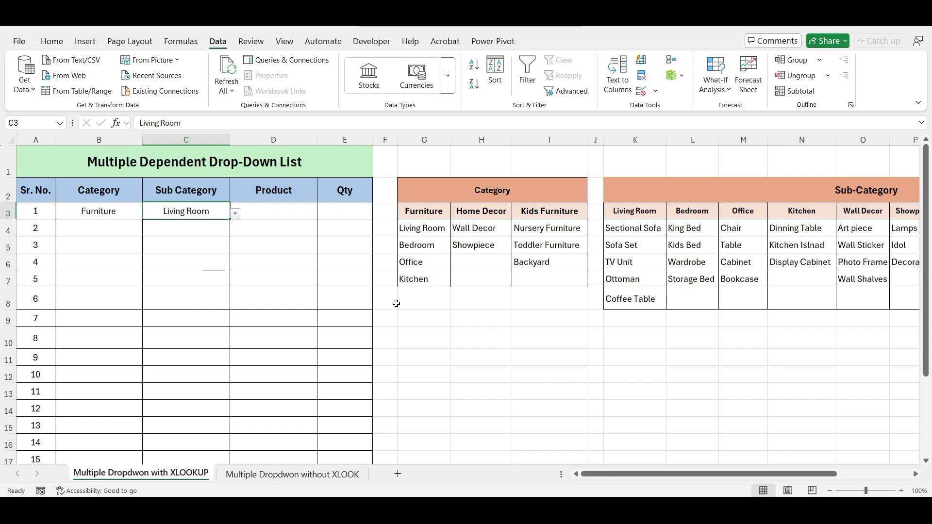
Step: Start a List data validation on D3 whose source is an XLOOKUP with the relative reference C3 as its lookup value
click(269, 212)
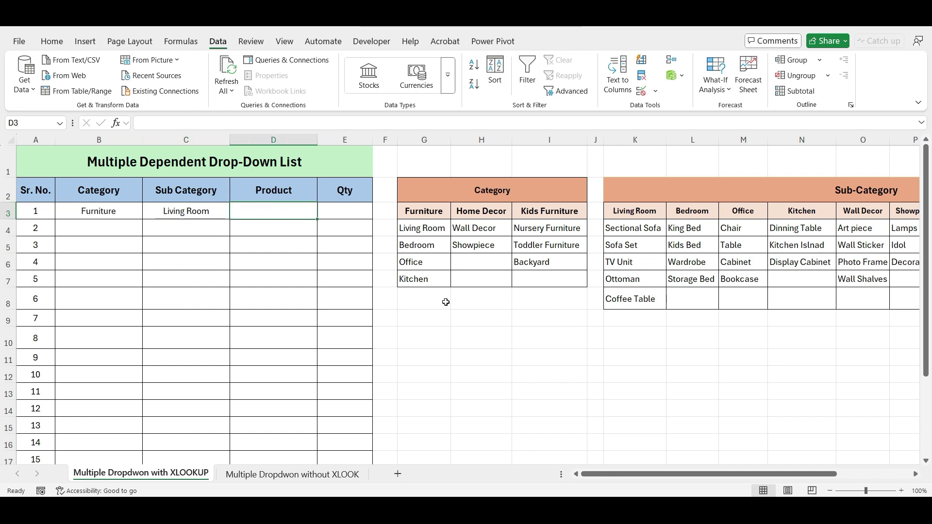
click(643, 90)
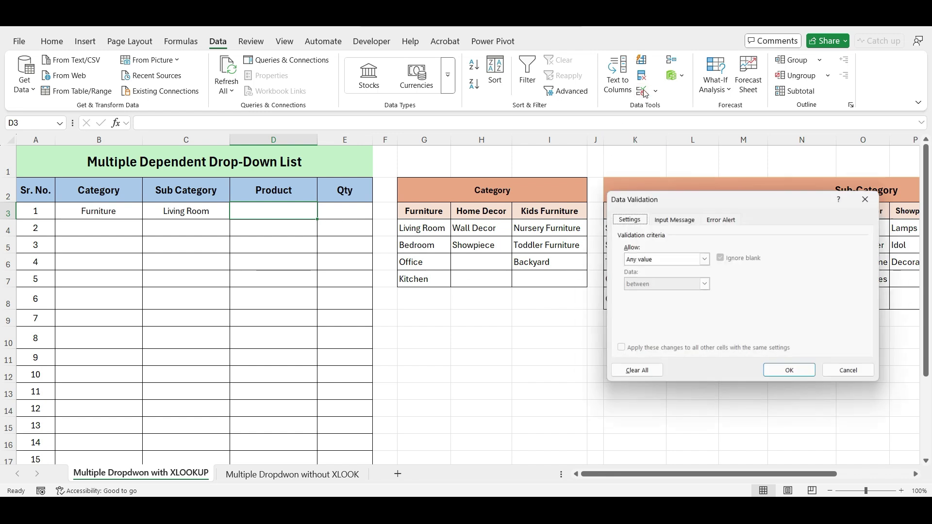
click(653, 258)
click(643, 295)
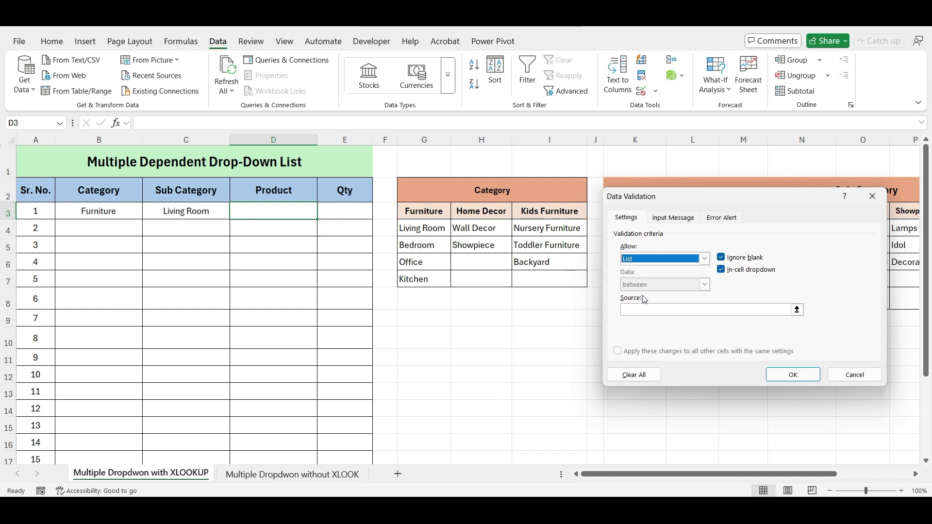
click(643, 310)
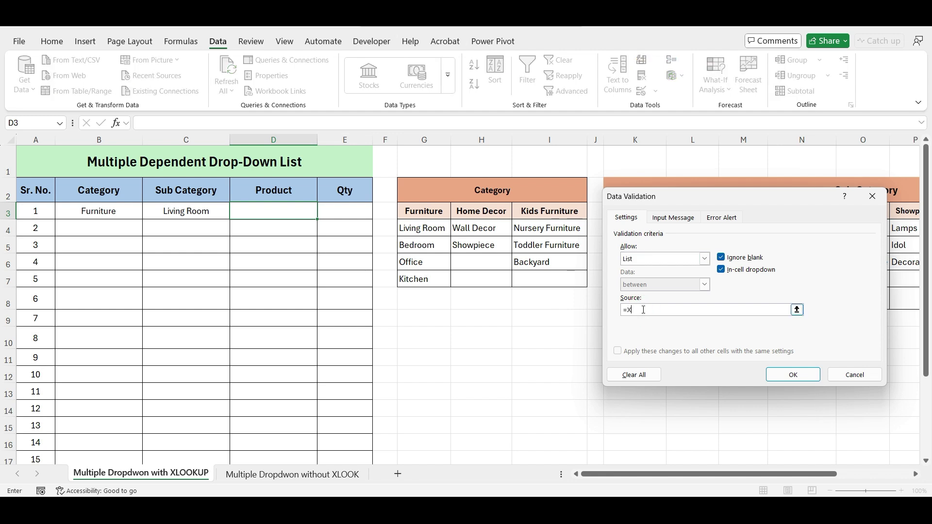
text(=XLOOKUP()
click(208, 210)
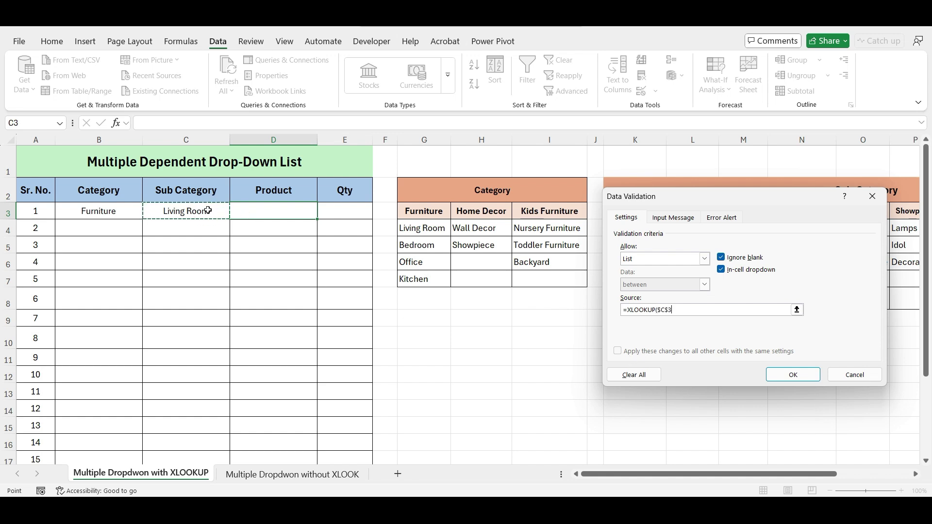
key(F4)
key(F4)
key(F4)
text(,)
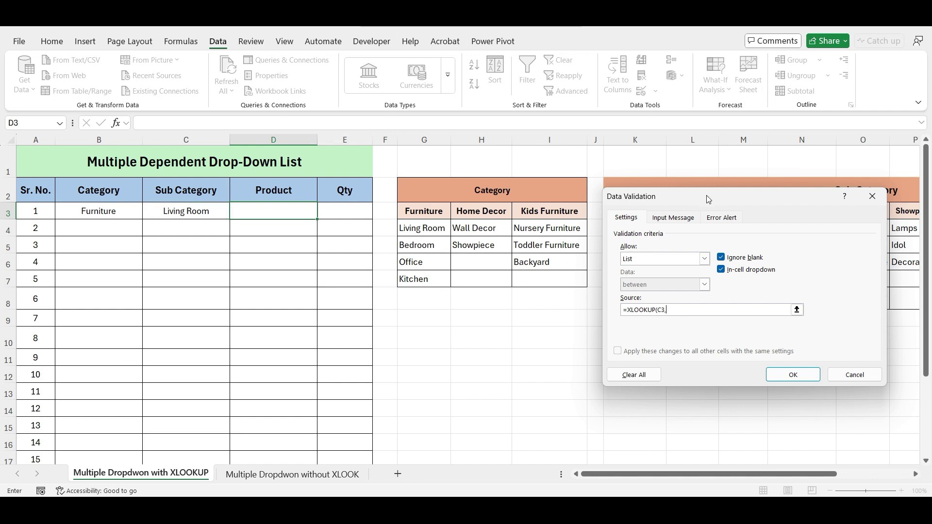
Step: Add the sub-category headings $K$3:$S$3 as the lookup array of the XLOOKUP source for D3
drag(708, 199, 292, 196)
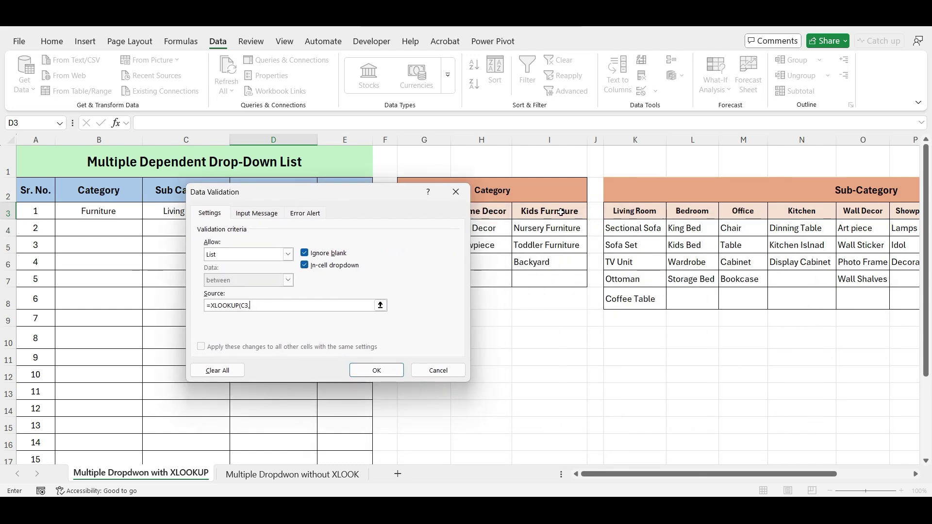
click(622, 215)
key(ctrl+shift+Right)
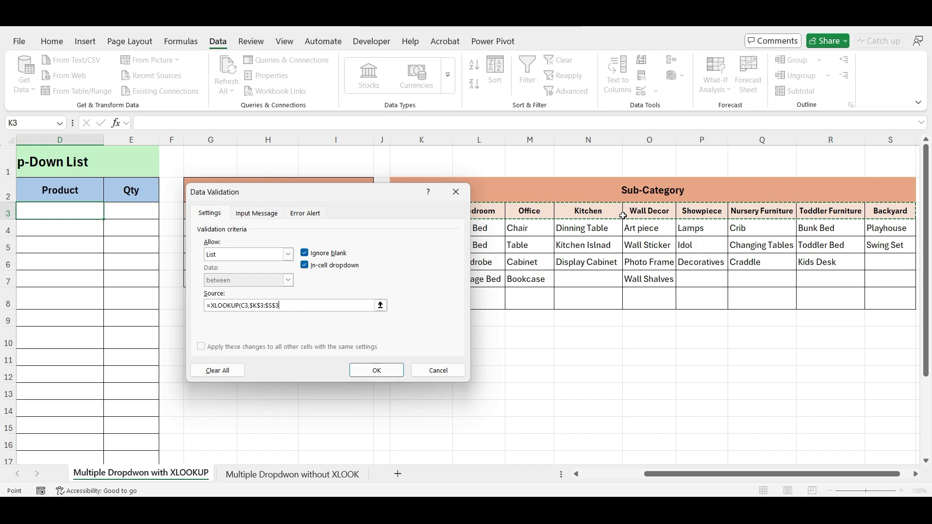
text(,)
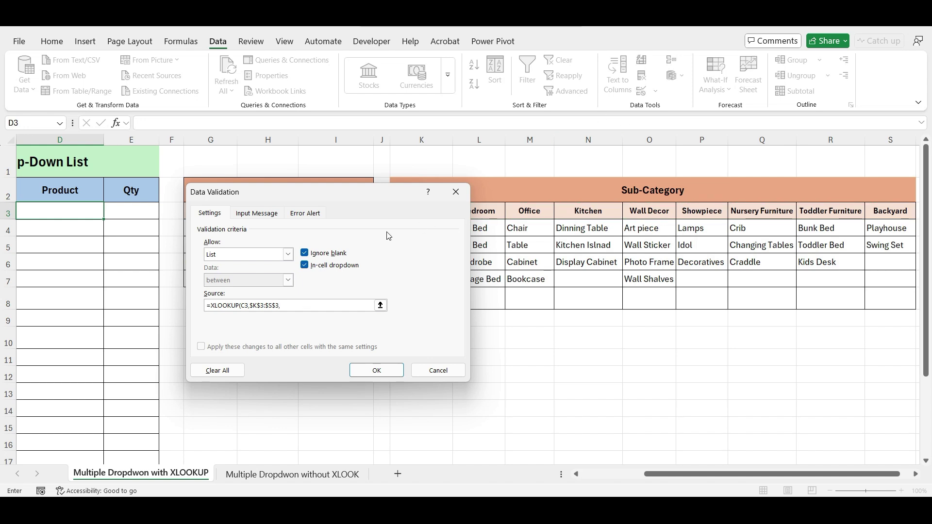
Step: Finish the XLOOKUP source with $K$4:$S$8 on the Multiple Dropdwon without XLOOK sheet as return array, and apply the validation to D3
drag(393, 201, 348, 209)
click(655, 227)
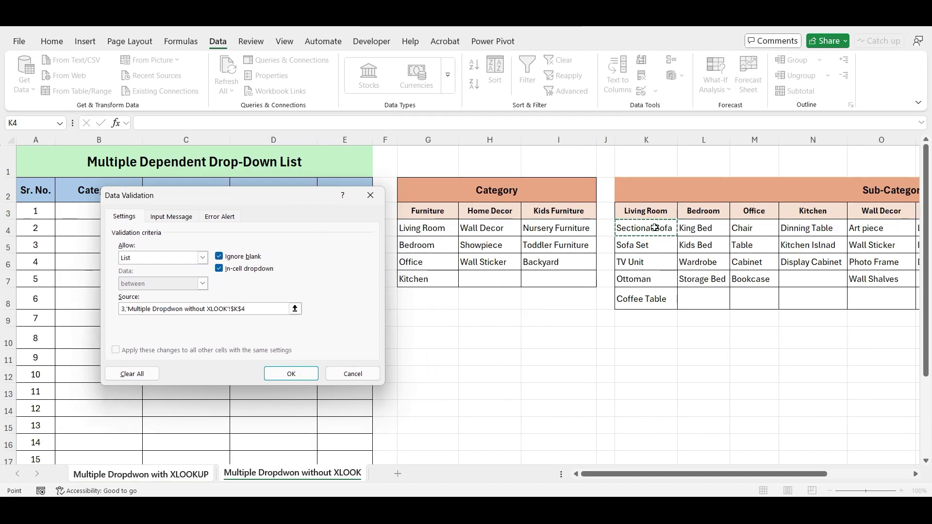
key(ctrl+shift+Down)
key(ctrl+shift+Right)
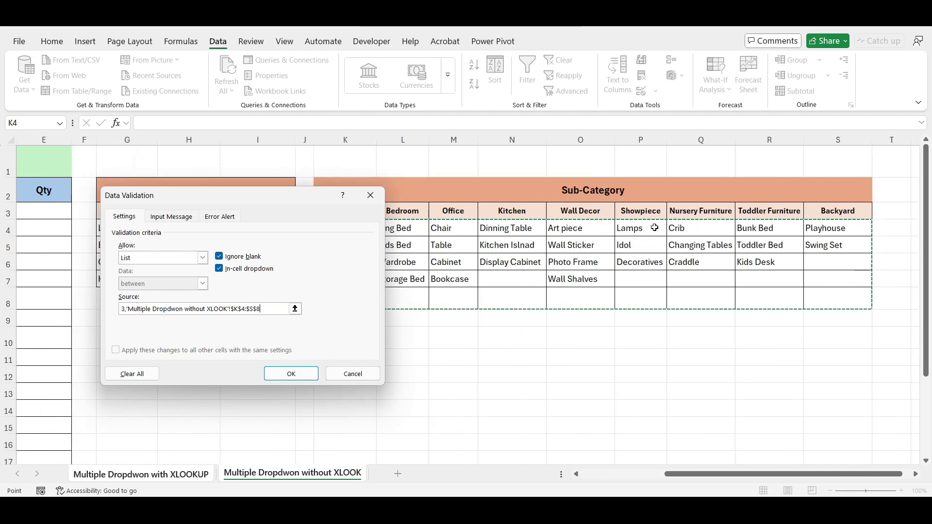
text())
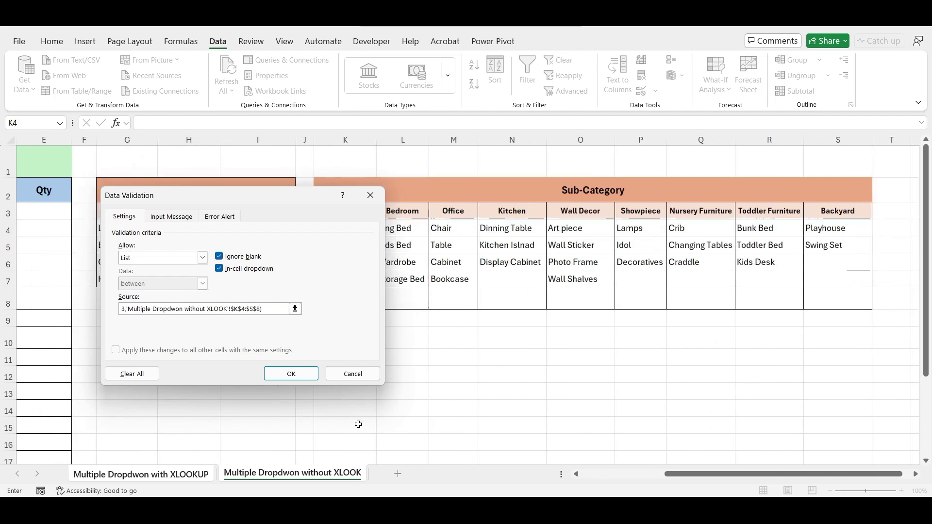
click(292, 373)
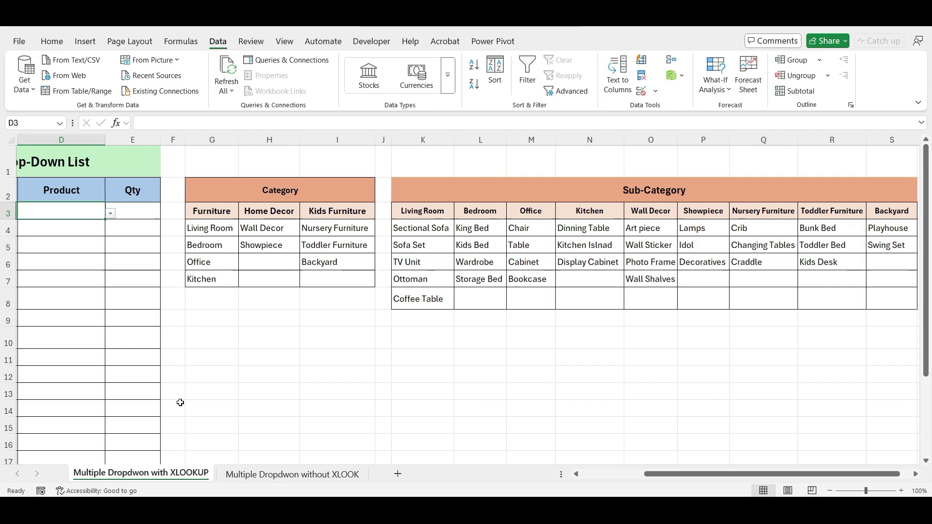
Step: Test the Product drop-down in D3 for Living Room by choosing Sofa Set
scroll(181, 402, left, 3)
click(323, 214)
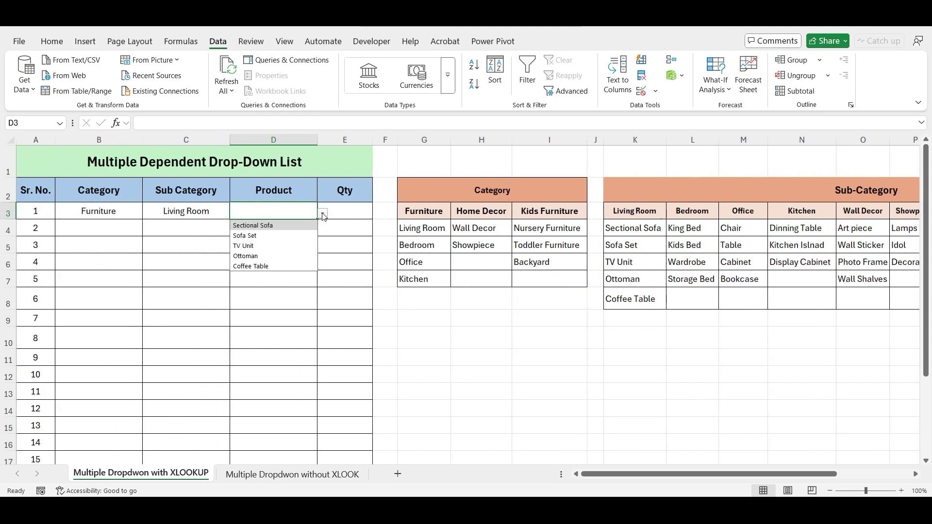
click(294, 235)
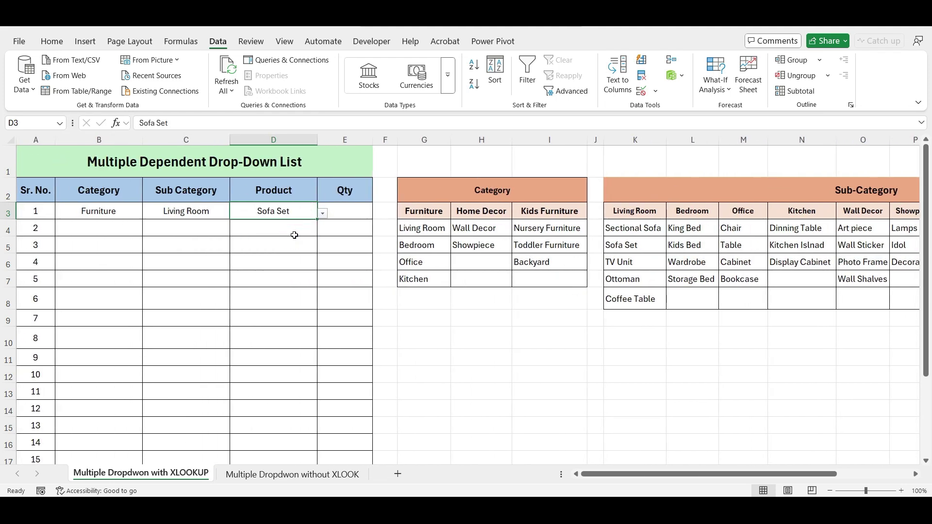
Step: Change the sub category in C3 to Bedroom and choose Kids Bed as the product in D3
click(156, 211)
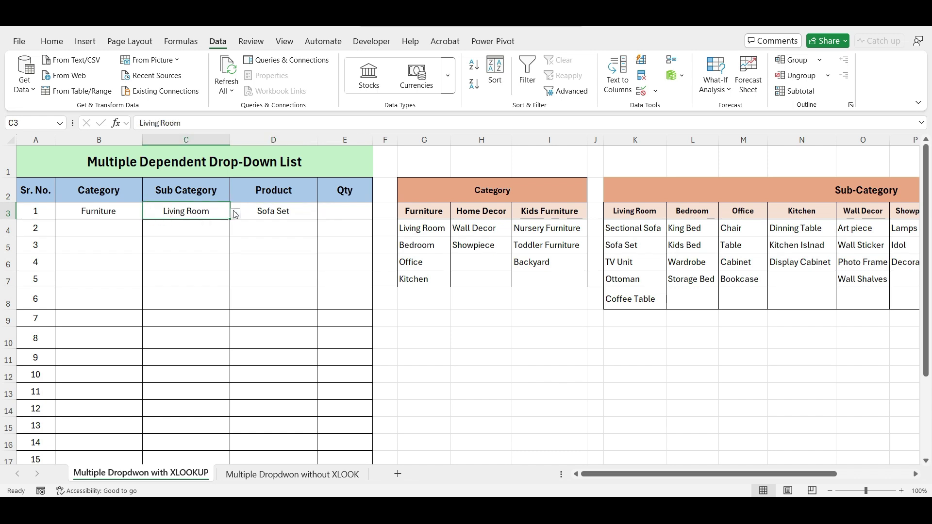
click(236, 214)
click(190, 232)
click(302, 210)
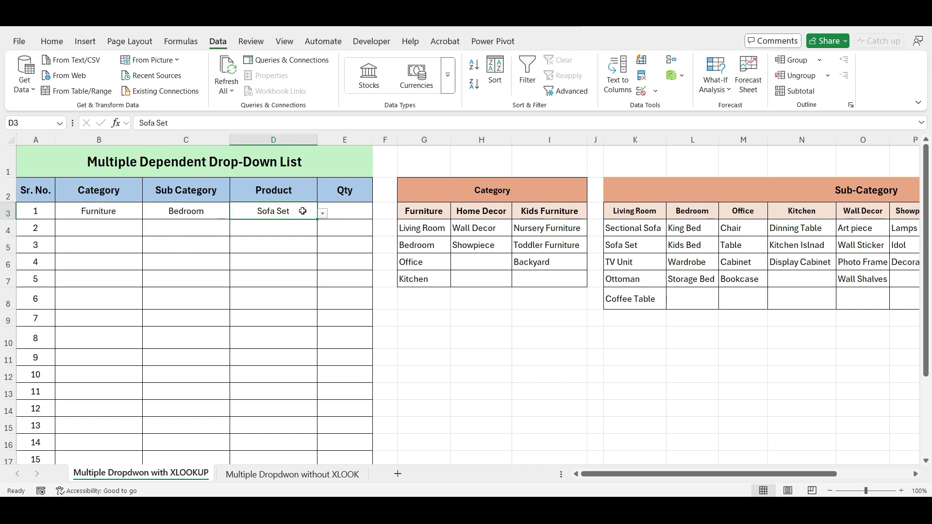
click(322, 213)
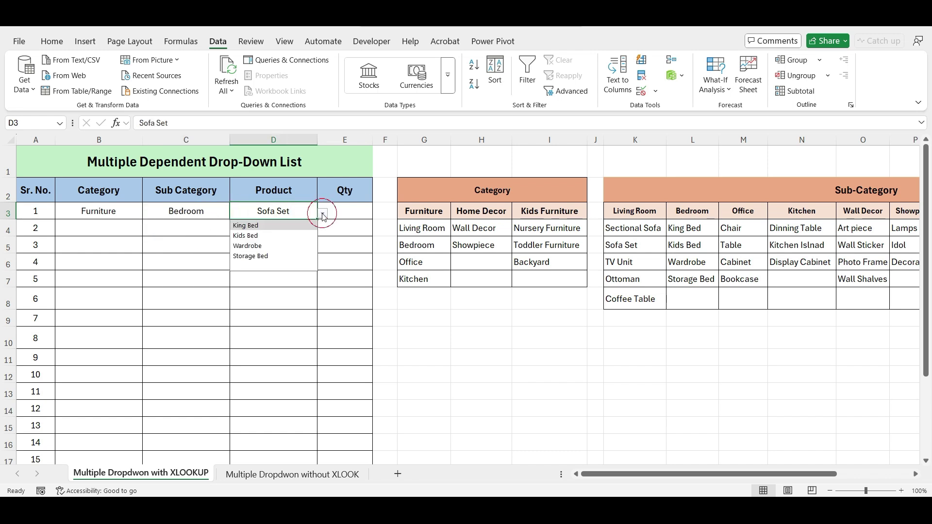
click(303, 236)
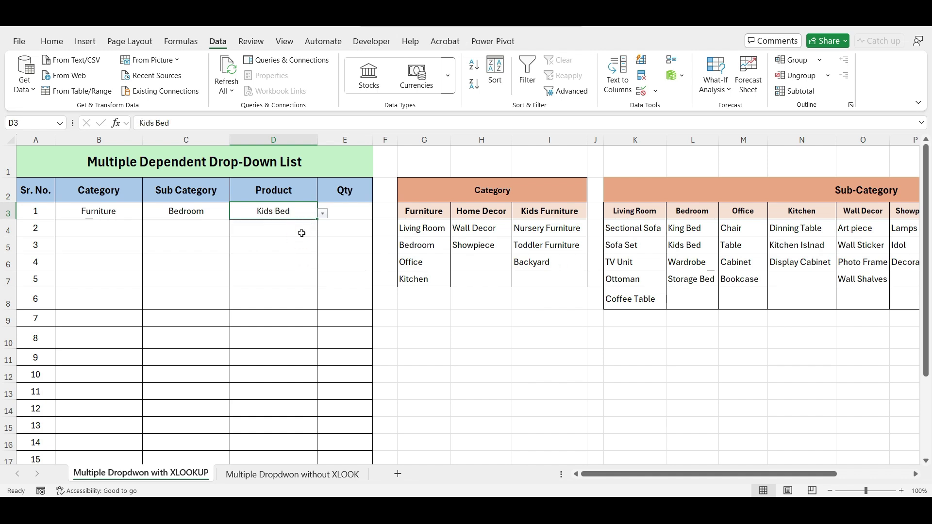
click(291, 280)
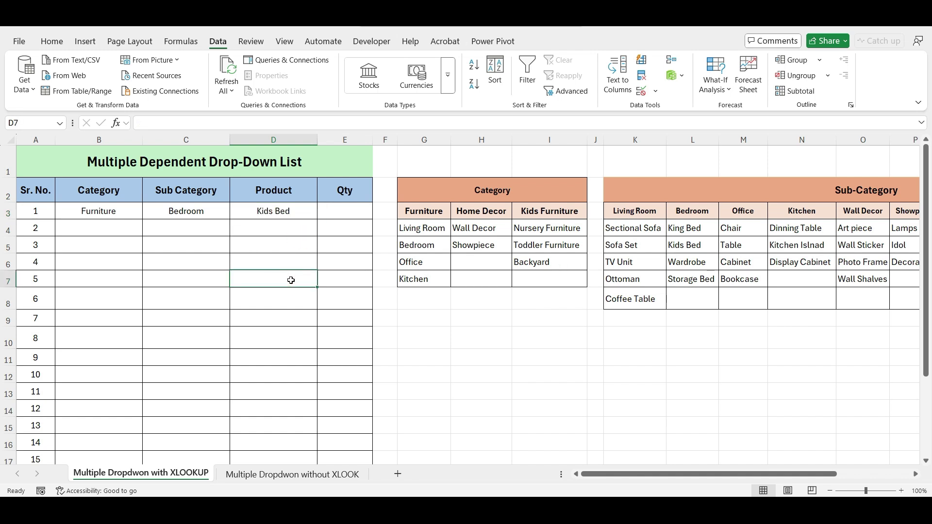
Step: Clear C3 and D3, and copy their drop-downs down the Sub Category and Product columns
click(208, 210)
key(Delete)
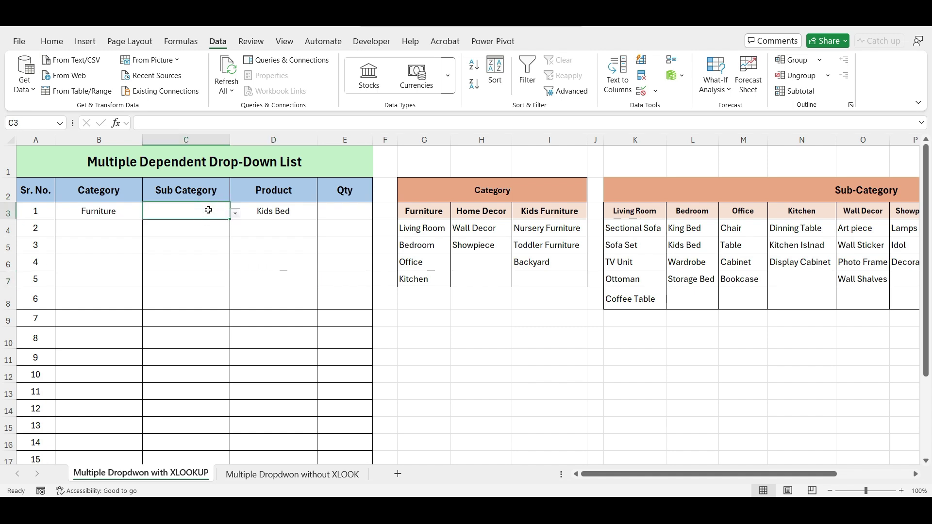
drag(230, 219, 222, 461)
click(283, 212)
key(Delete)
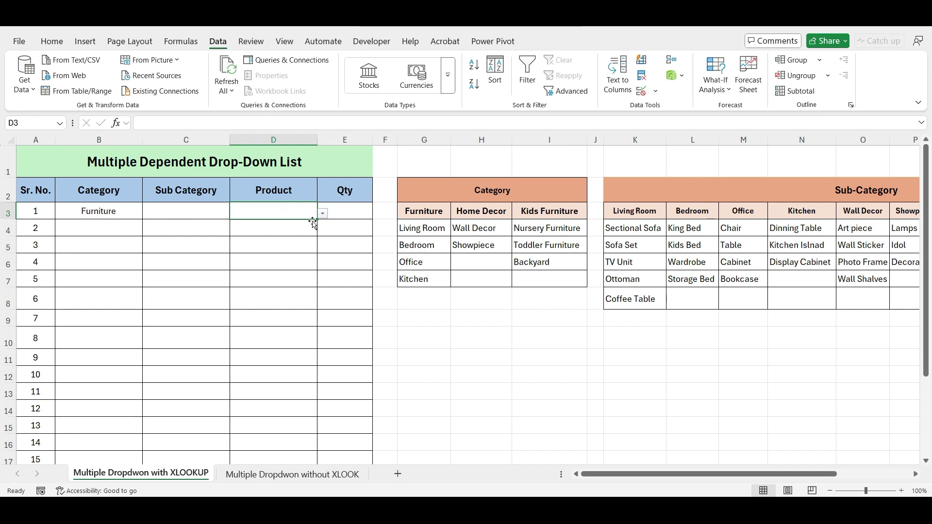
drag(315, 219, 315, 464)
click(246, 274)
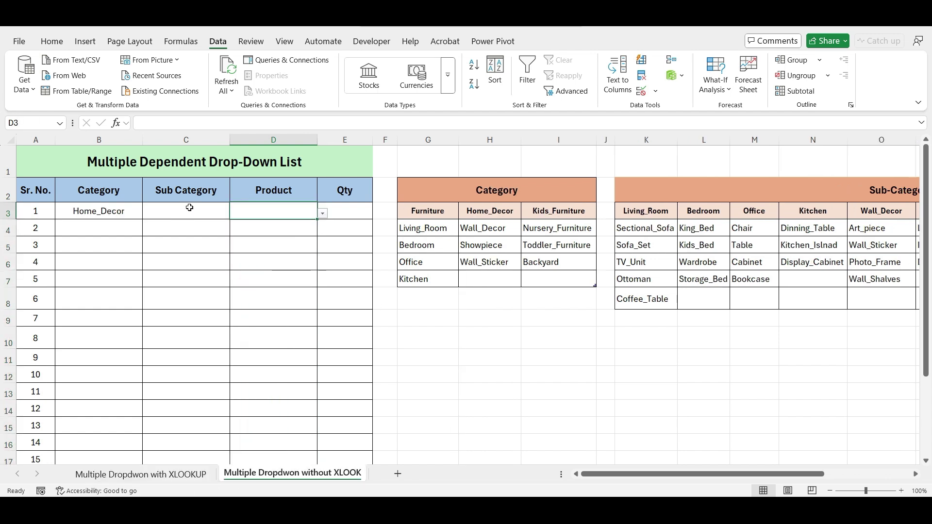
Step: On the Multiple Dropdwon without XLOOK sheet, choose Wall_Decor as sub category in C3 and Wall_Sticker as product in D3
click(185, 208)
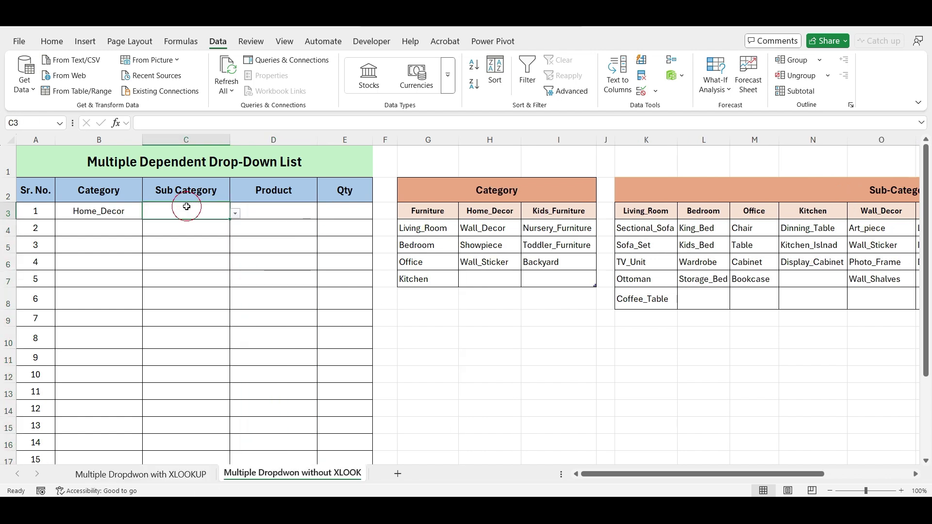
click(235, 215)
click(194, 228)
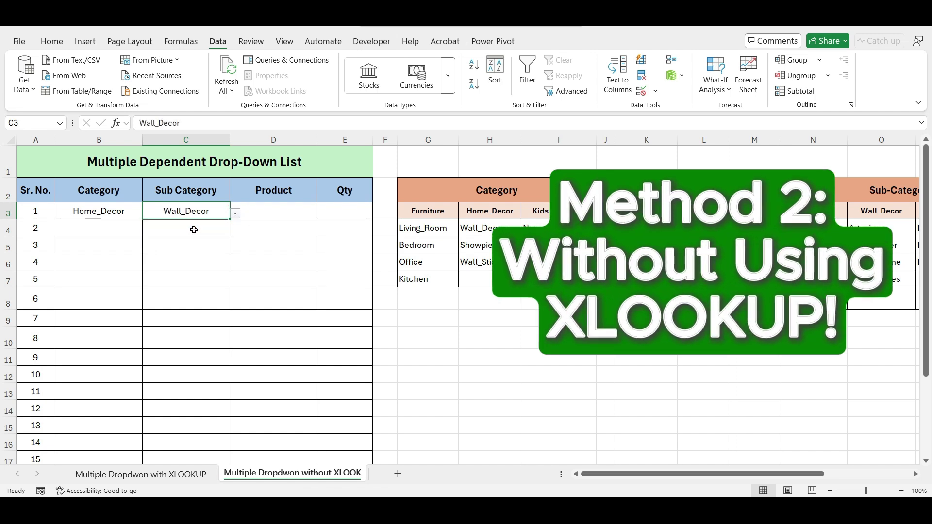
click(266, 209)
click(322, 214)
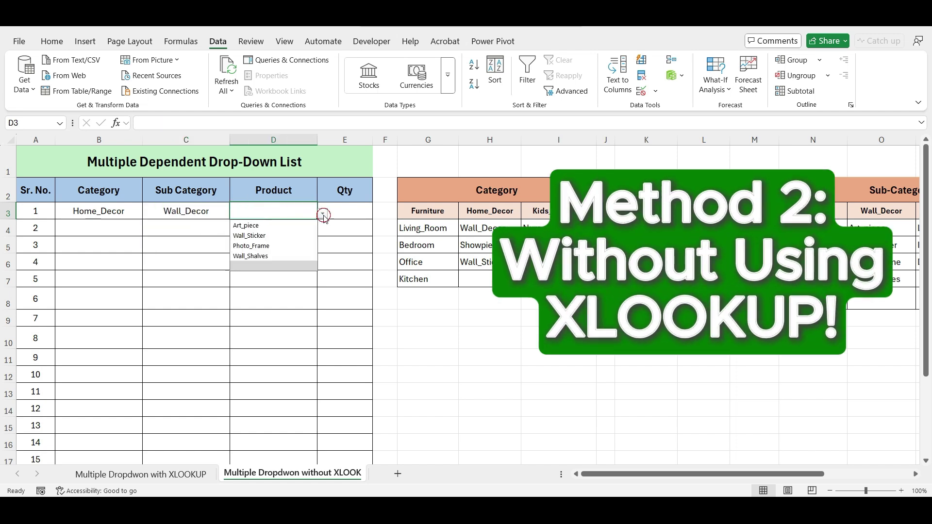
click(295, 237)
Step: Add Petio to the Furniture list in G8 and choose it as the sub category in C3
text(Petio)
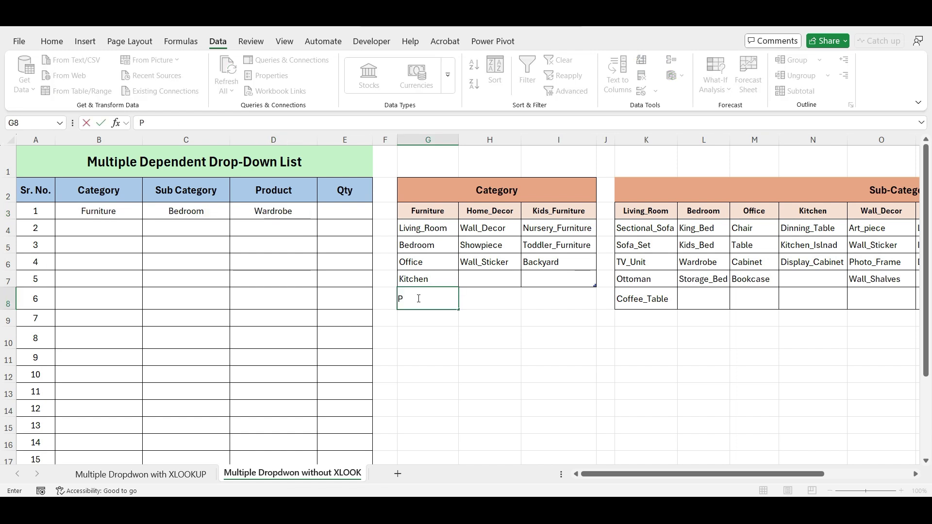
key(Return)
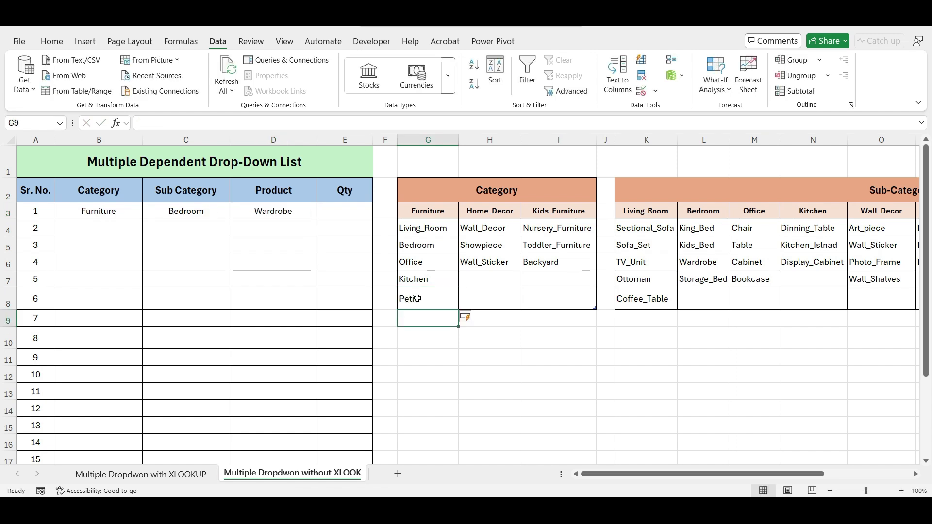
click(204, 208)
click(235, 214)
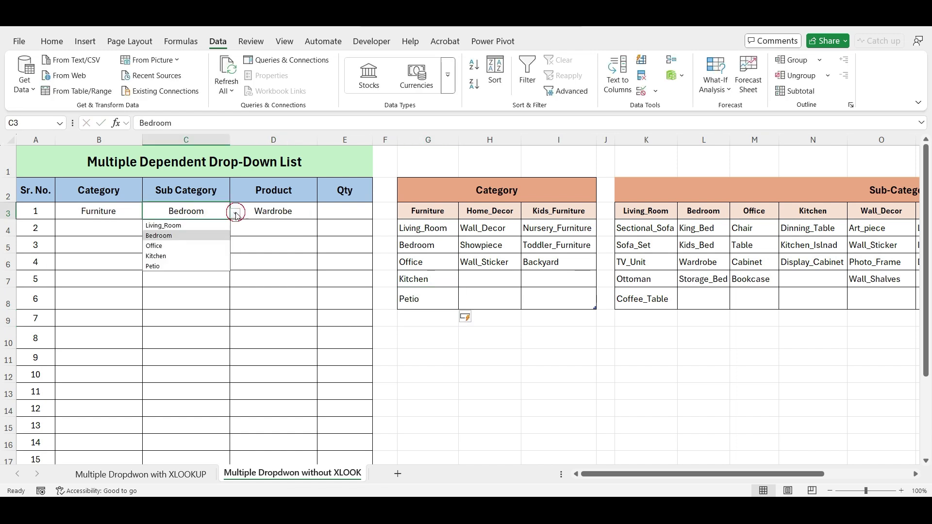
click(193, 266)
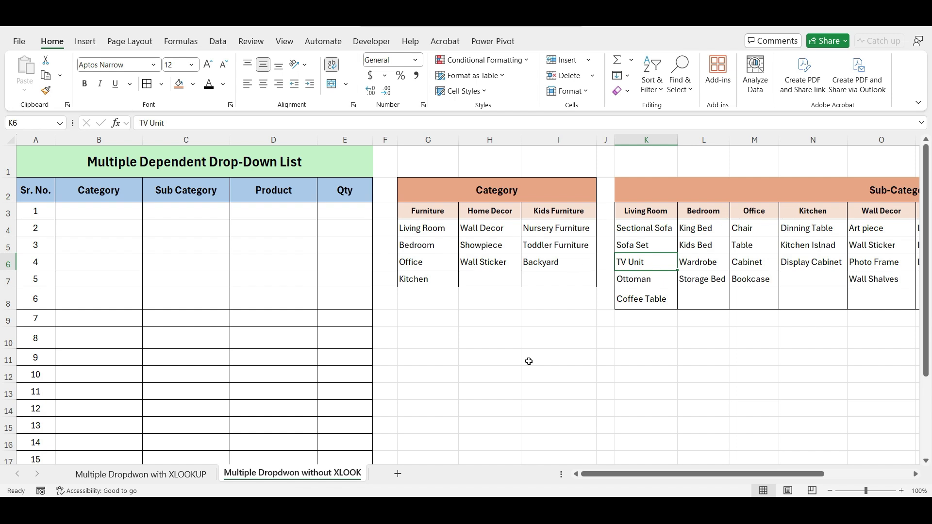
Step: Convert the category list G3:I7 into a table with headers, no table style and no filter buttons
drag(438, 211, 540, 274)
key(ctrl+t)
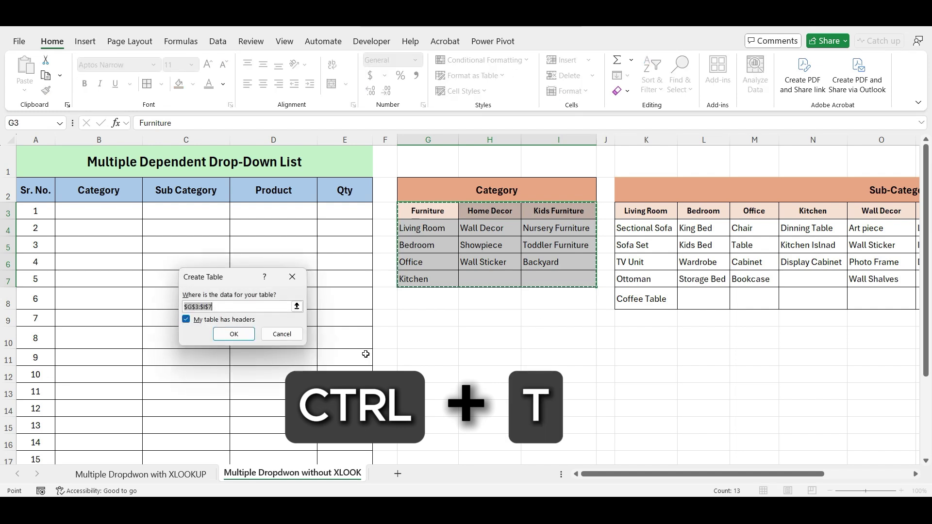
drag(238, 275, 334, 246)
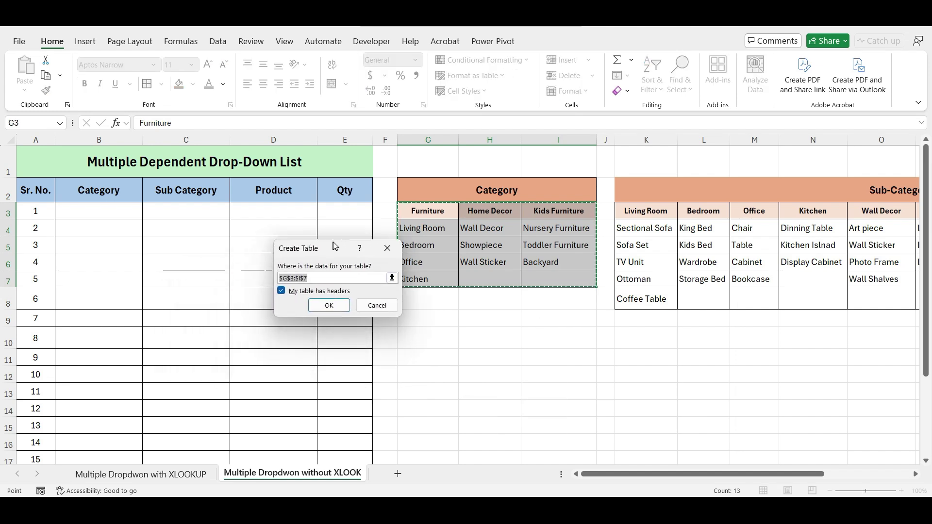
click(325, 306)
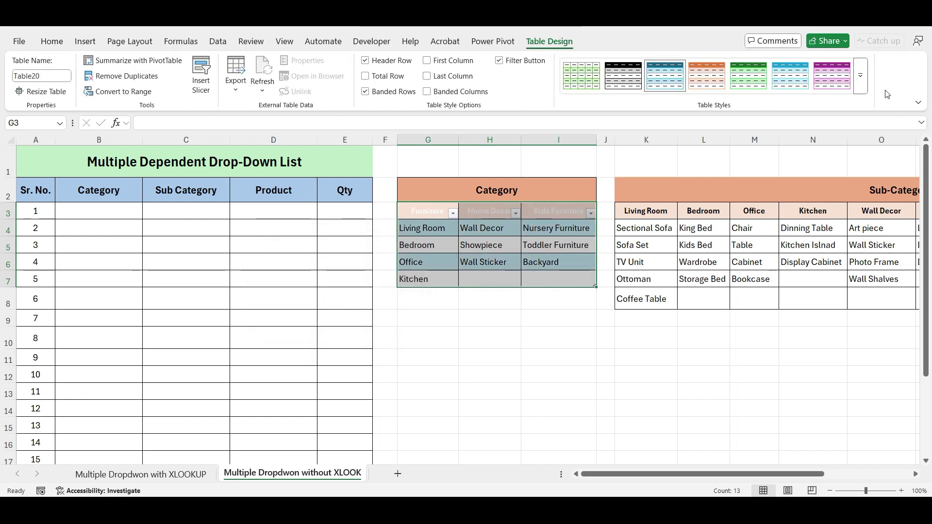
click(860, 75)
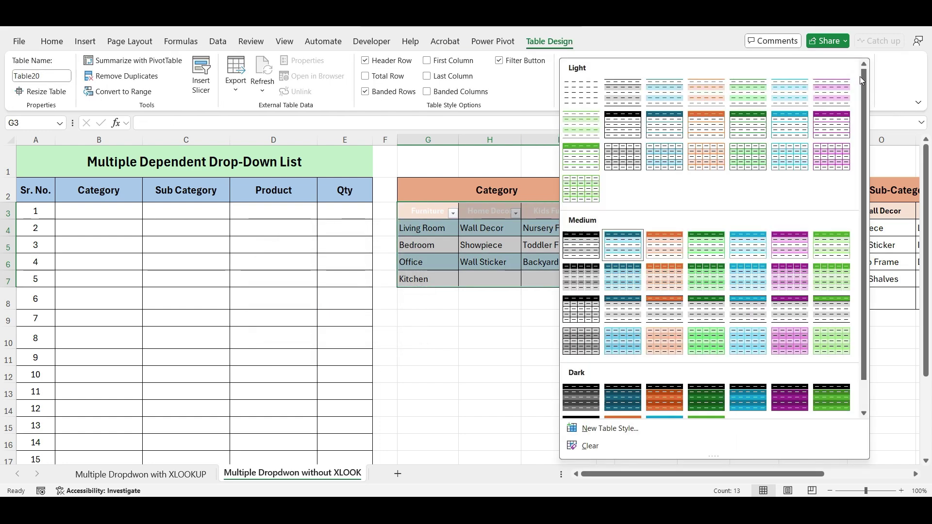
click(591, 96)
click(499, 61)
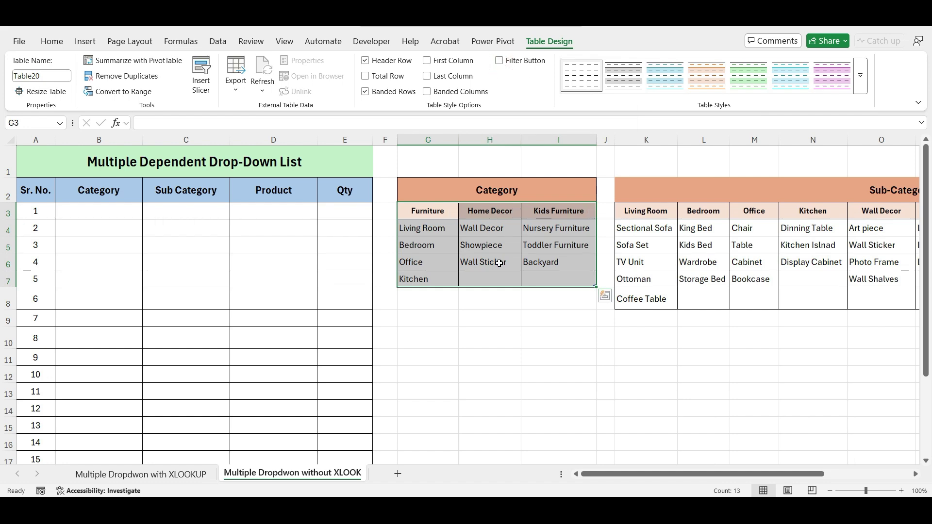
click(494, 302)
Step: Convert the sub-category list K3:S8 into a table with headers, no table style and no filter buttons
scroll(500, 298, right, 5)
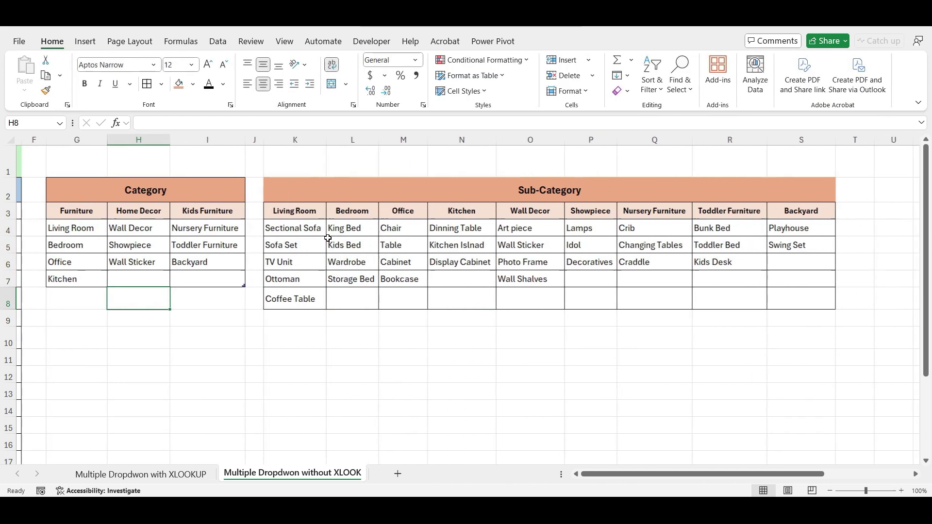
drag(302, 210, 803, 299)
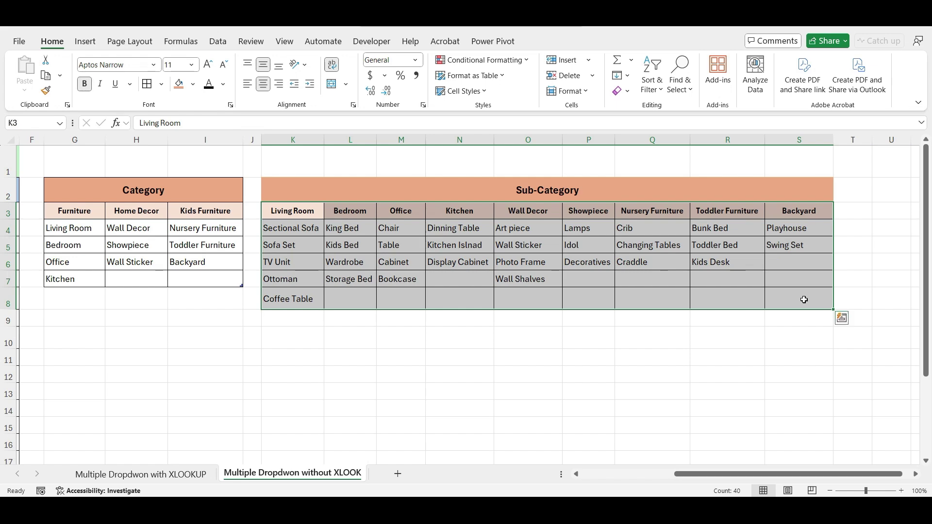
key(ctrl+t)
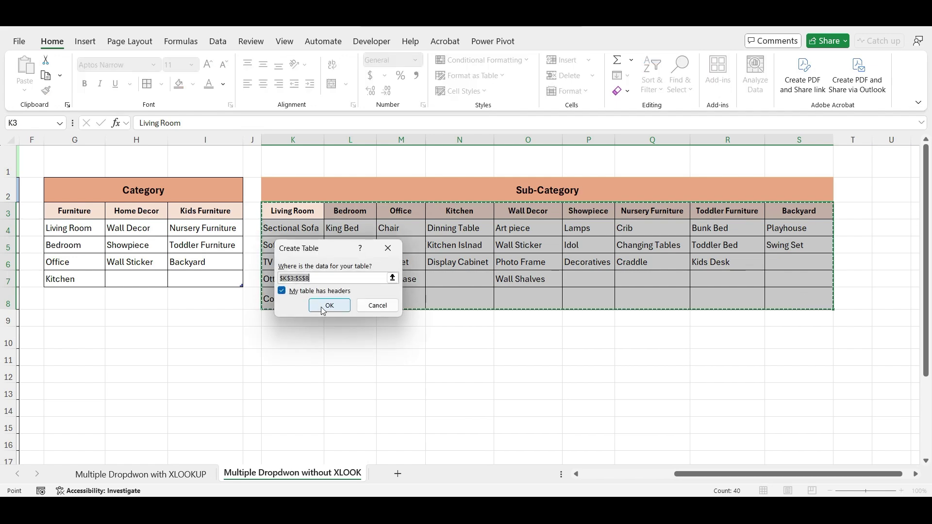
click(321, 307)
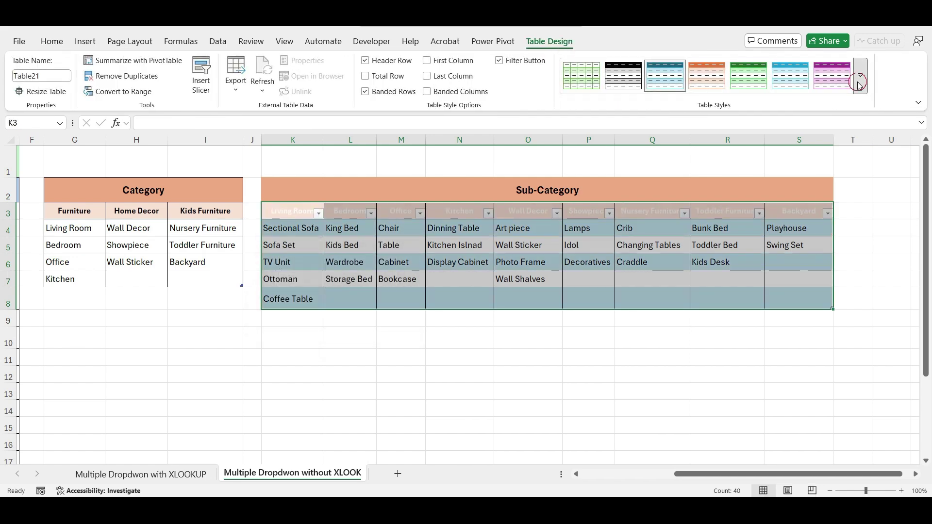
click(861, 92)
click(580, 89)
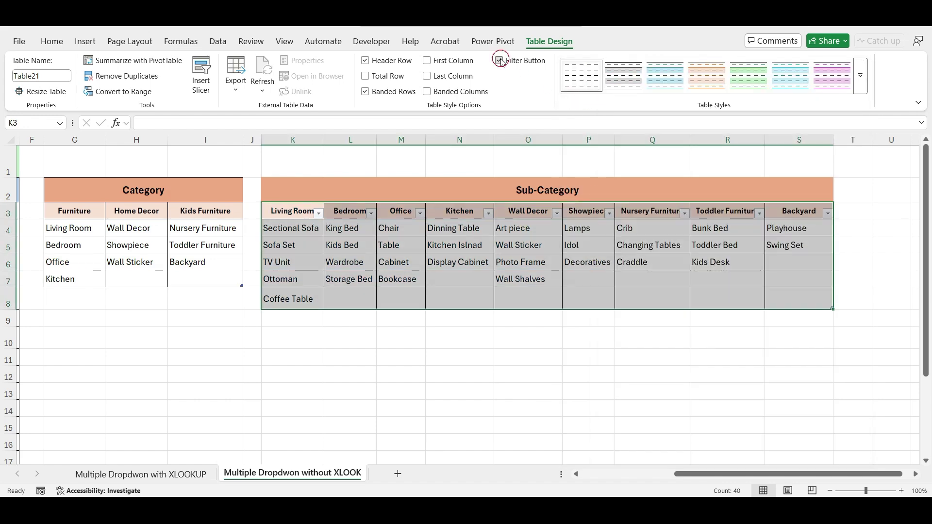
click(499, 60)
click(327, 380)
Step: Try to define the name "Kids Furniture", written with a space, for the range I3:I7
scroll(327, 384, left, 3)
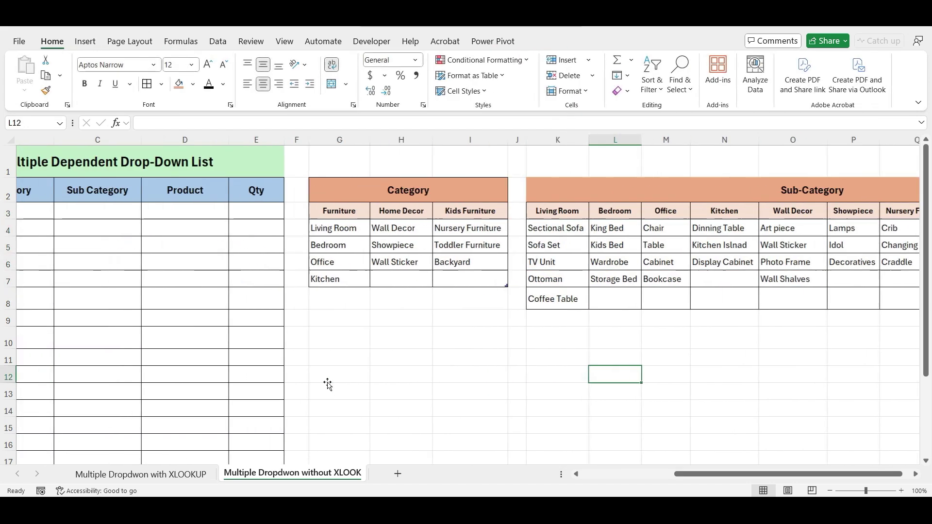
scroll(327, 383, left, 2)
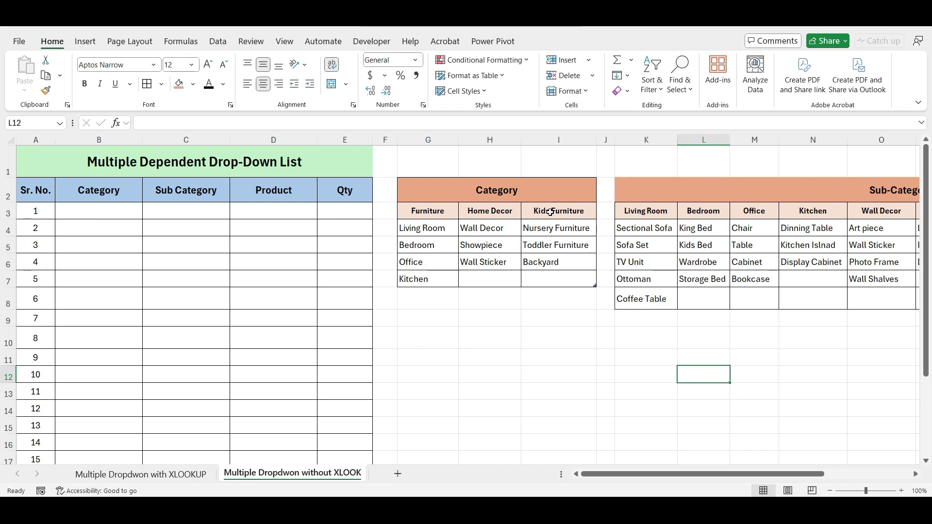
drag(550, 212, 548, 281)
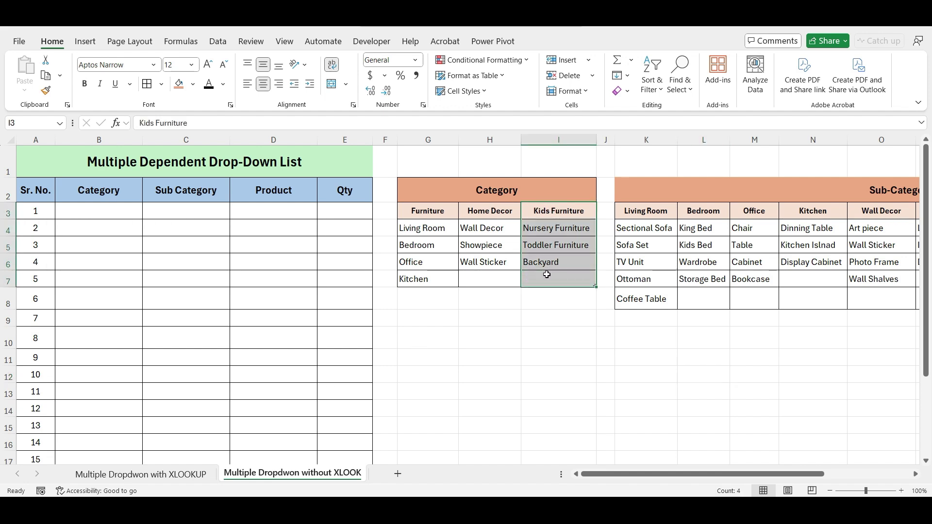
click(180, 42)
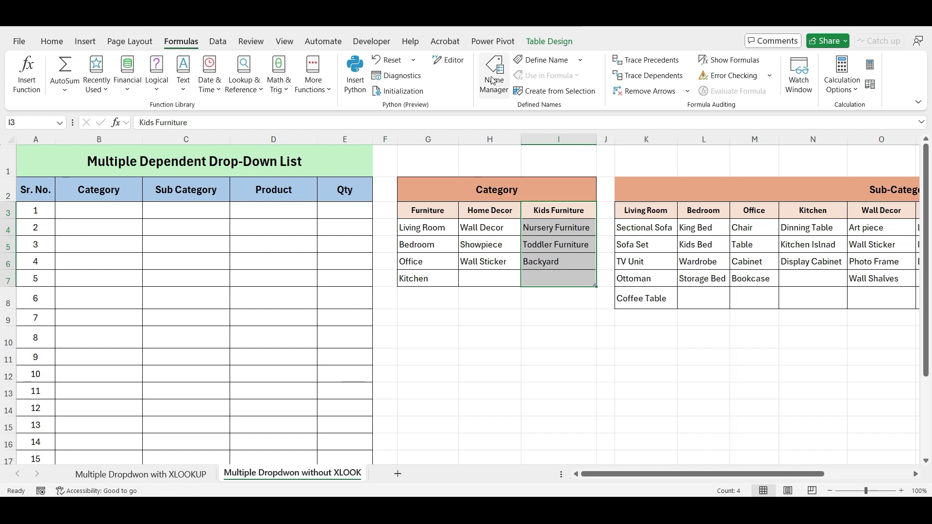
click(542, 60)
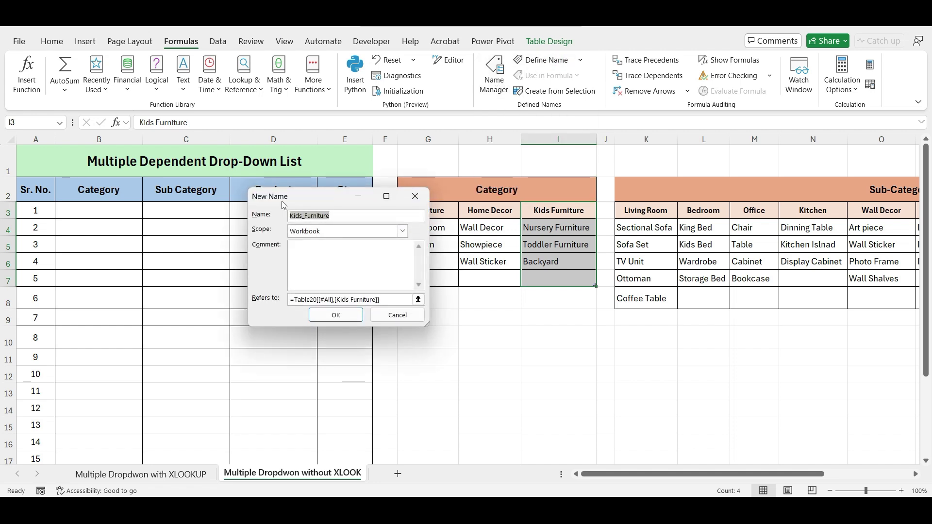
click(307, 214)
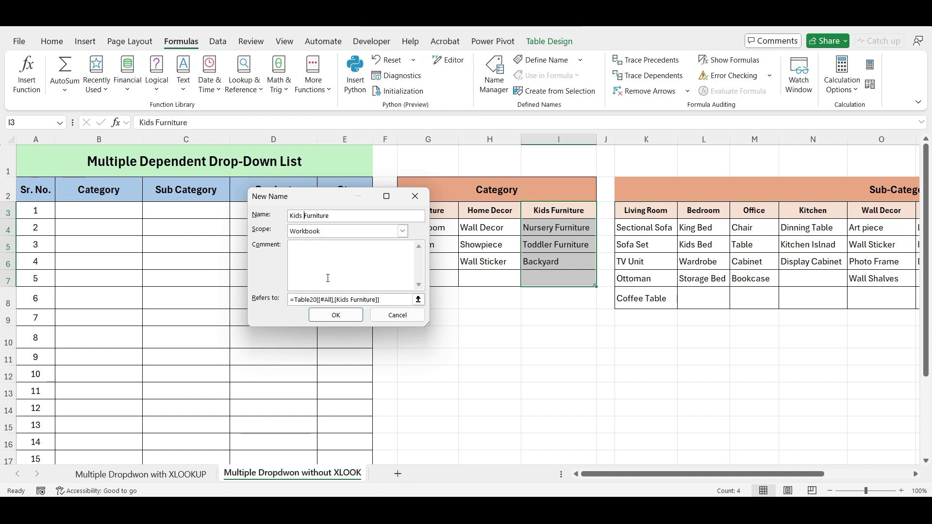
click(339, 316)
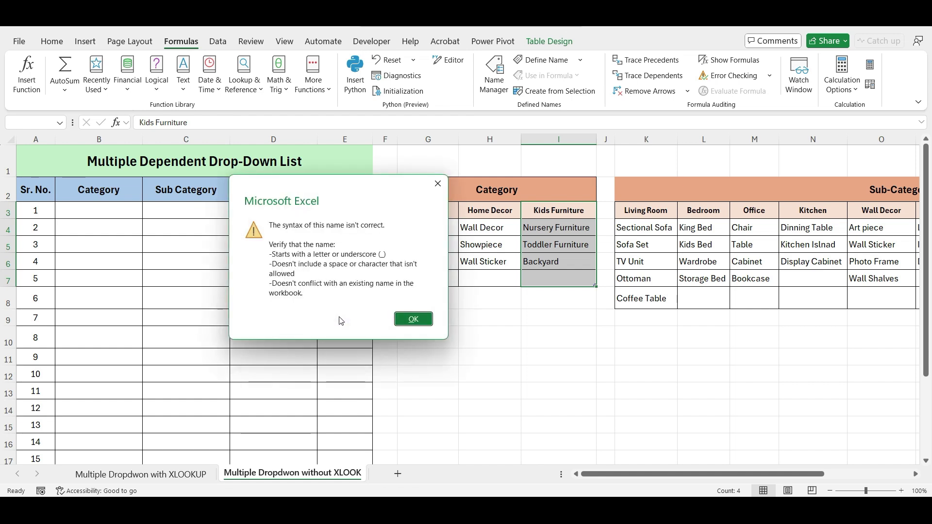
click(411, 320)
key(Escape)
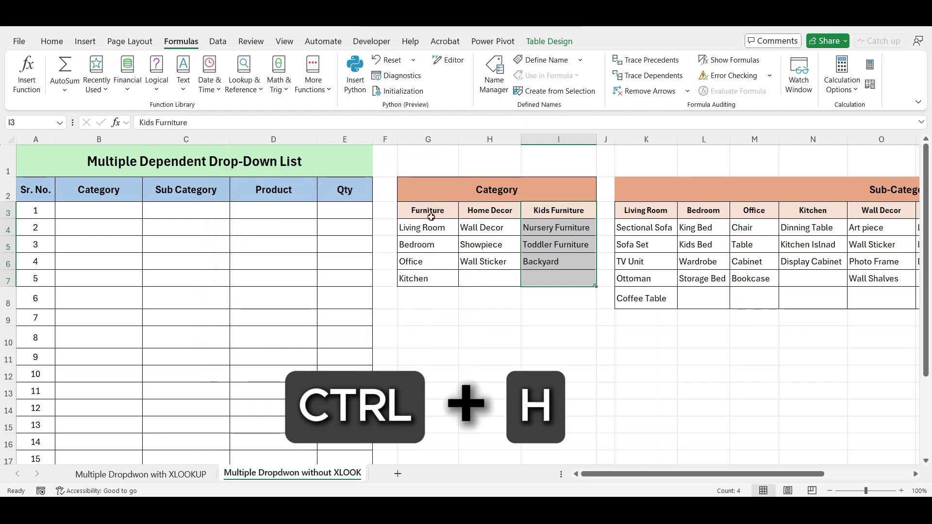
Step: Replace all spaces with underscores throughout the category and sub-category tables in G3:S8
drag(427, 210, 818, 297)
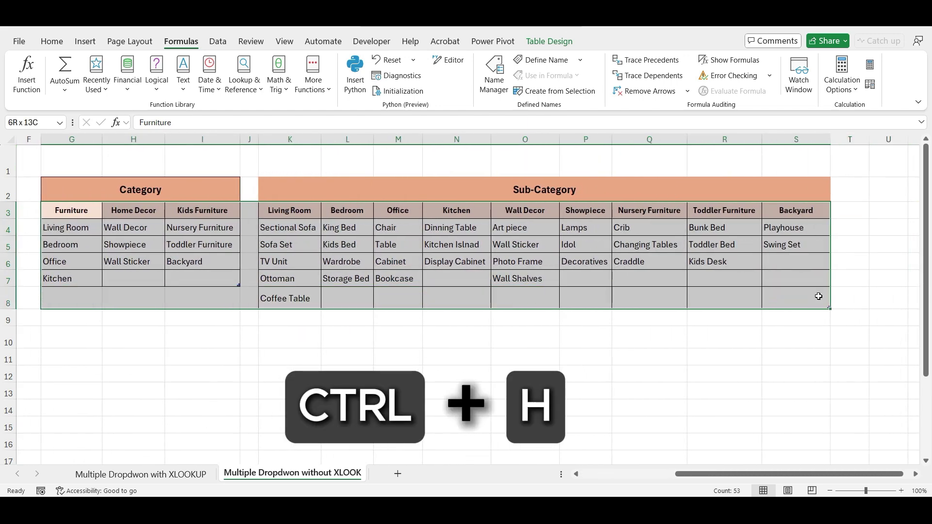
key(ctrl+h)
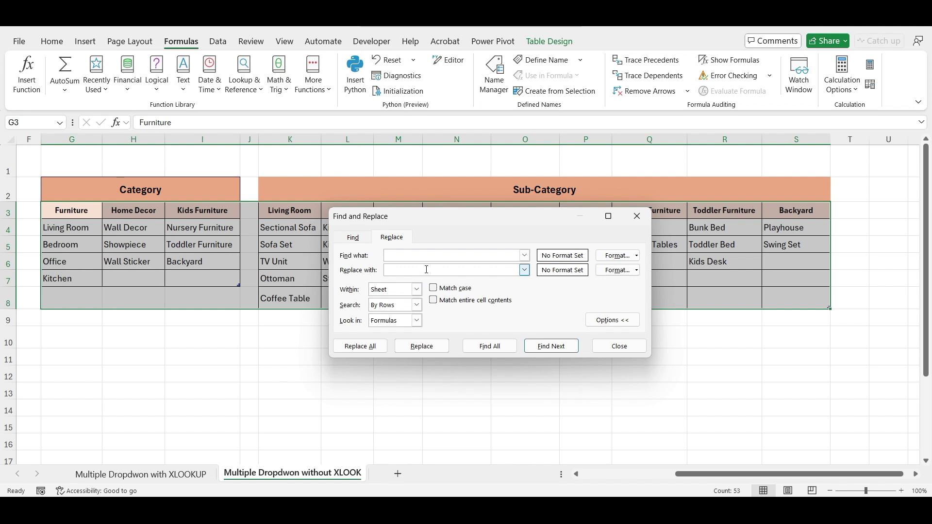
click(360, 346)
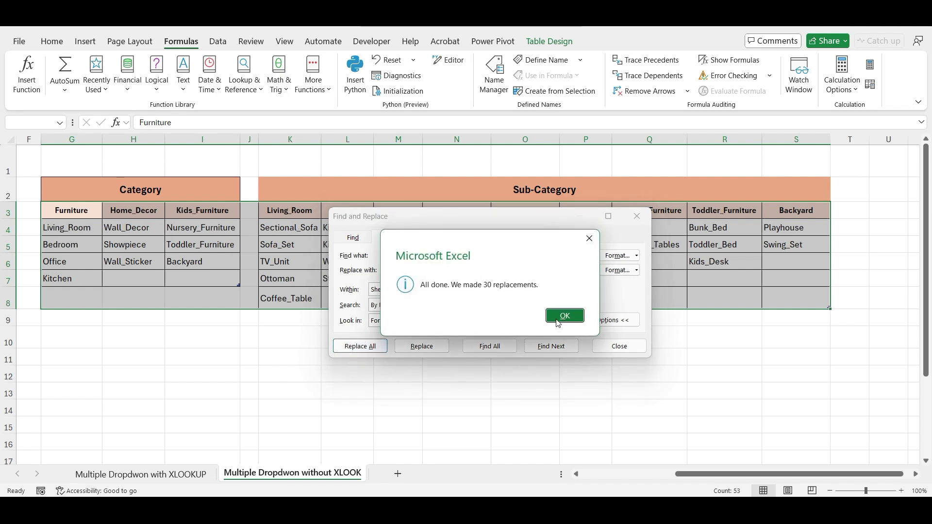
click(557, 323)
click(607, 343)
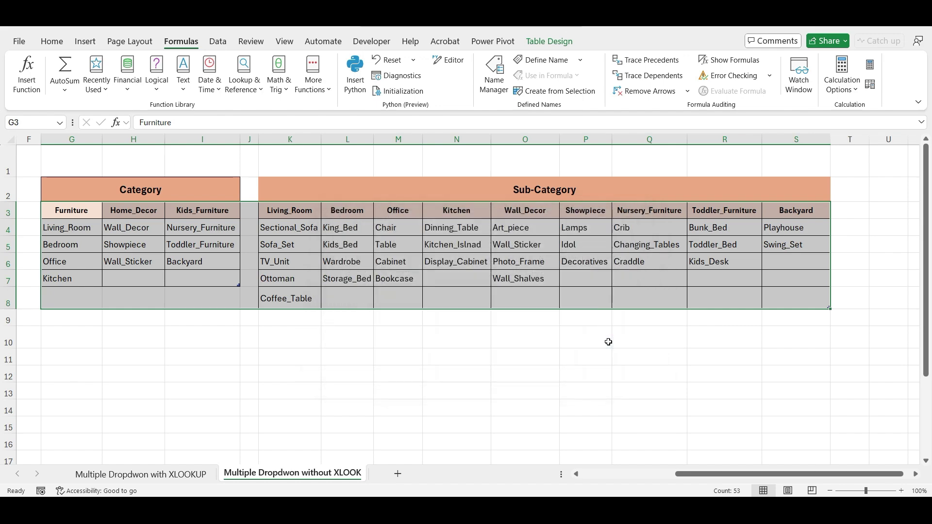
click(394, 360)
Step: Create named ranges for the category table G3:I7 from its top row only, and check the list of defined names
scroll(393, 361, left, 3)
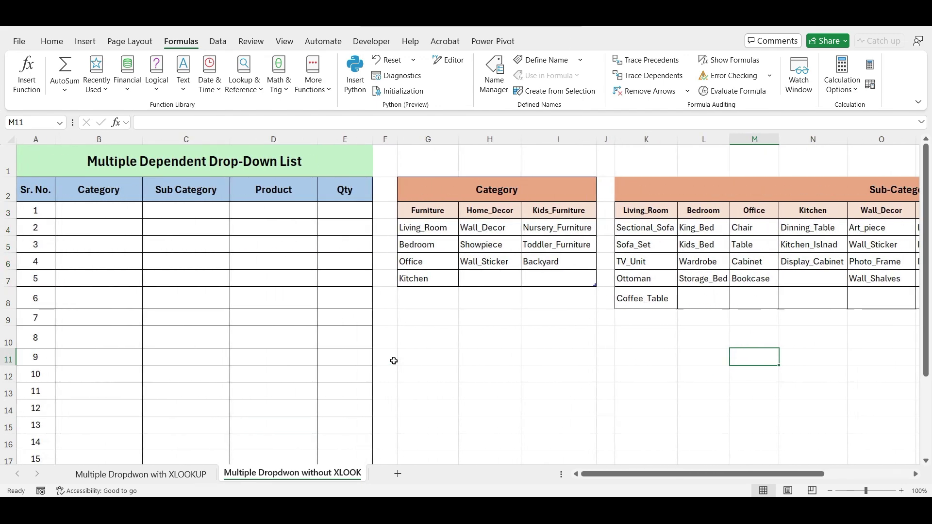
drag(426, 211, 546, 275)
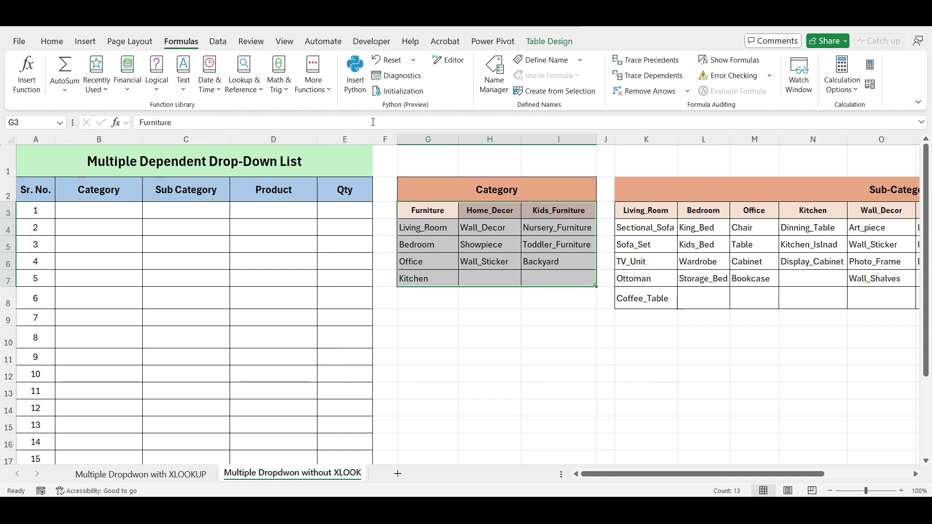
click(531, 92)
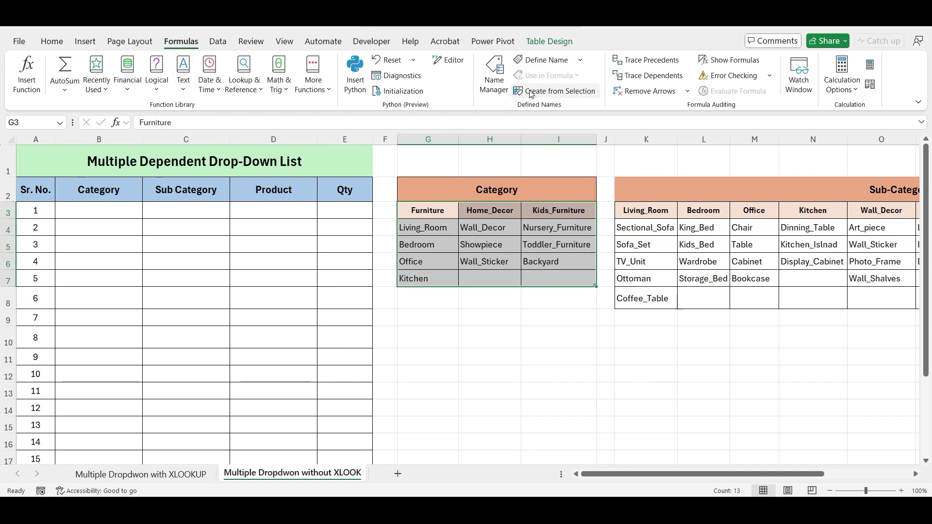
click(284, 255)
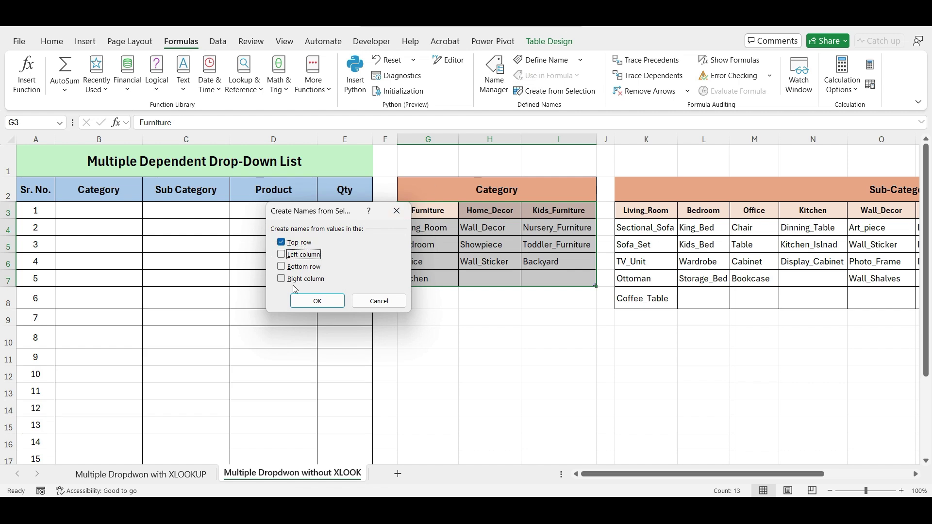
click(305, 302)
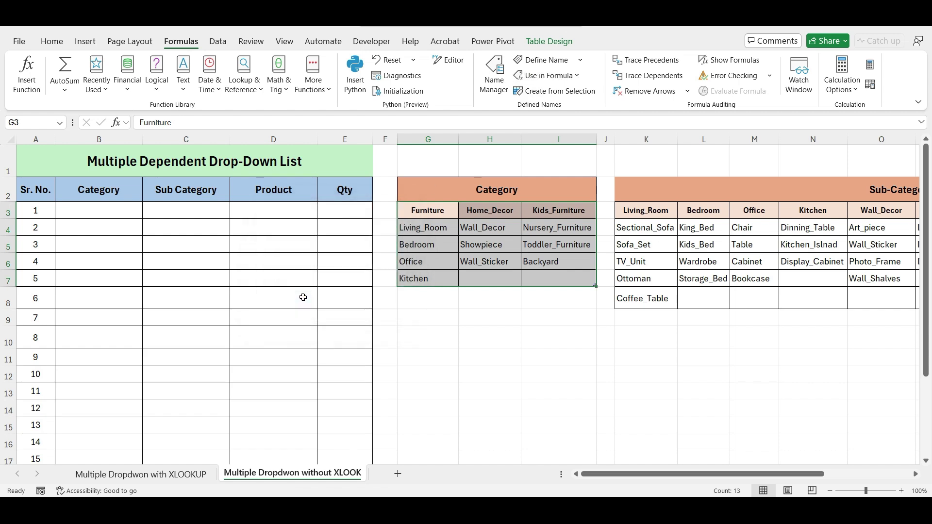
click(541, 333)
click(443, 216)
drag(443, 231, 438, 277)
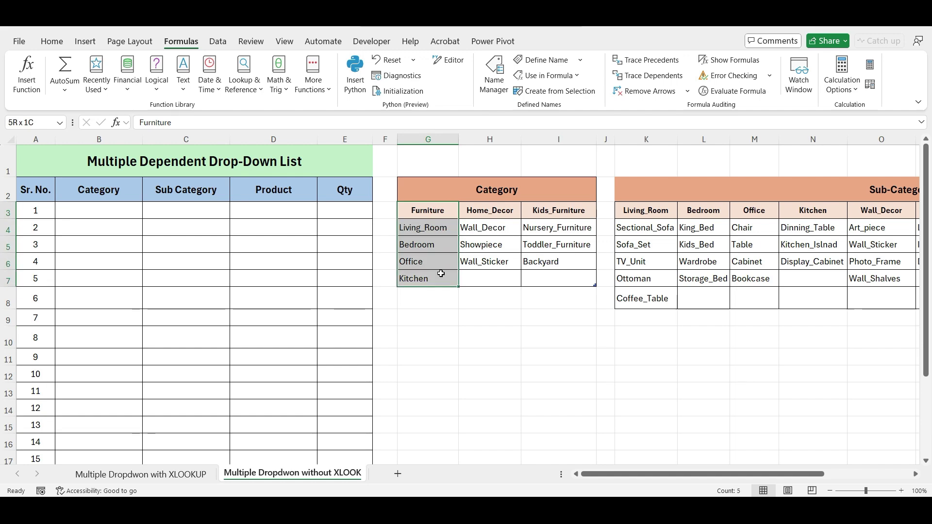
click(60, 125)
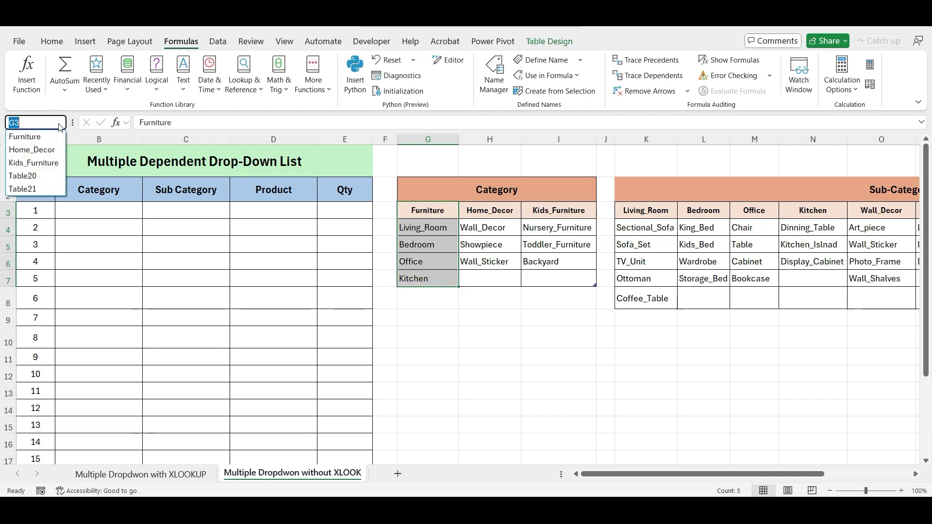
key(Escape)
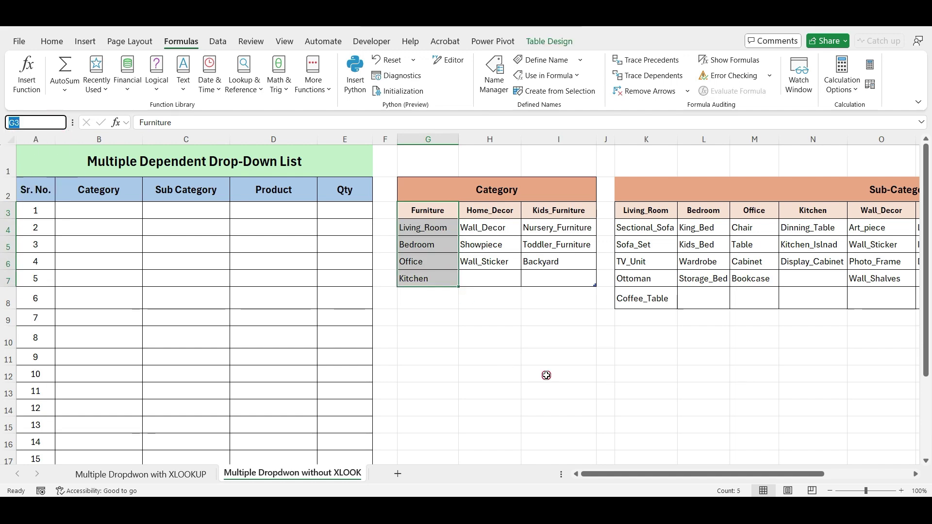
Step: Create named ranges for the sub-category table K3:S8 using only its top row as names
scroll(545, 377, right, 5)
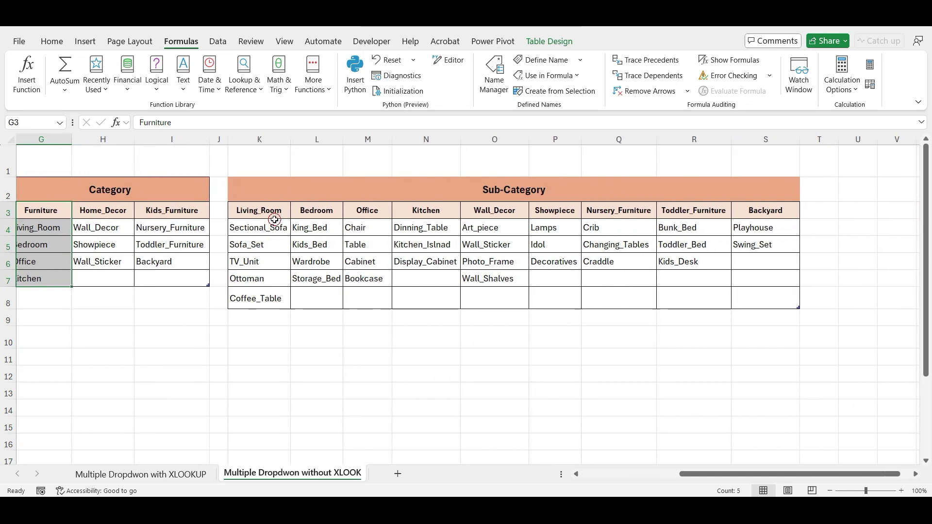
click(270, 222)
drag(267, 211, 740, 297)
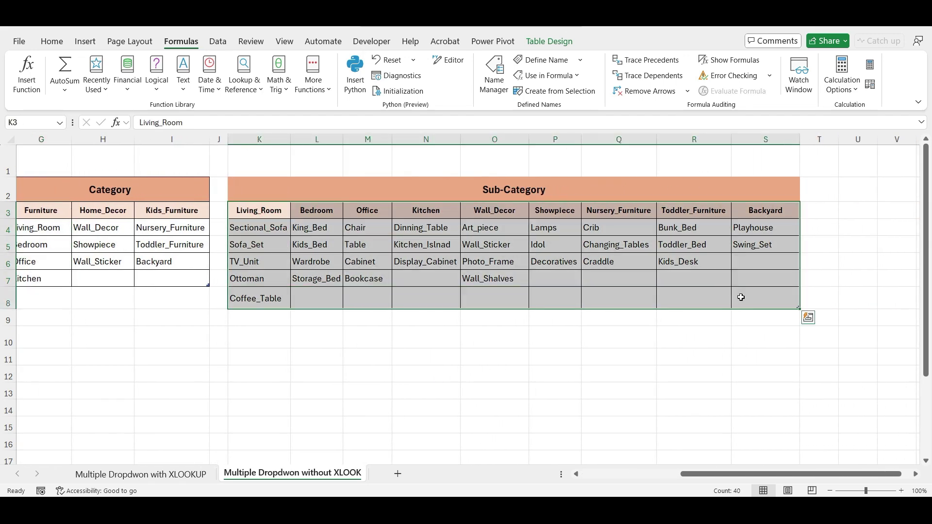
click(558, 91)
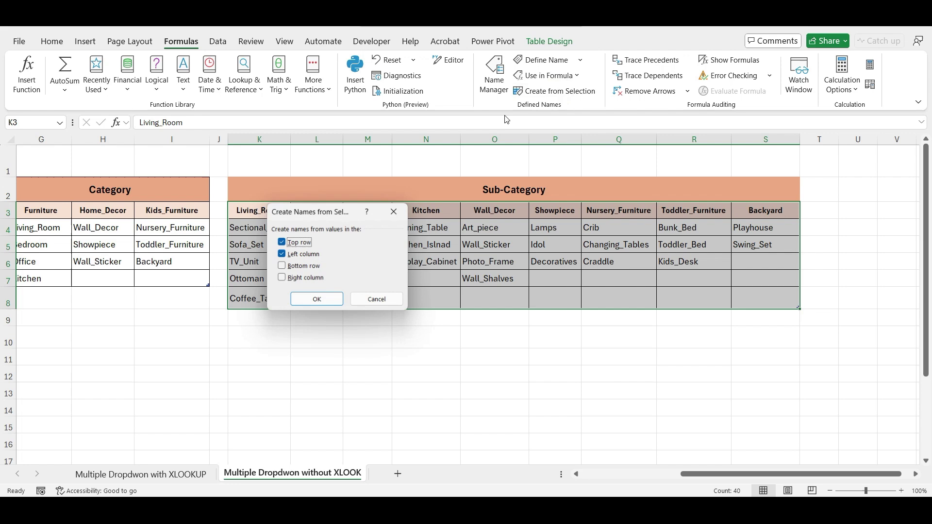
click(283, 255)
click(317, 301)
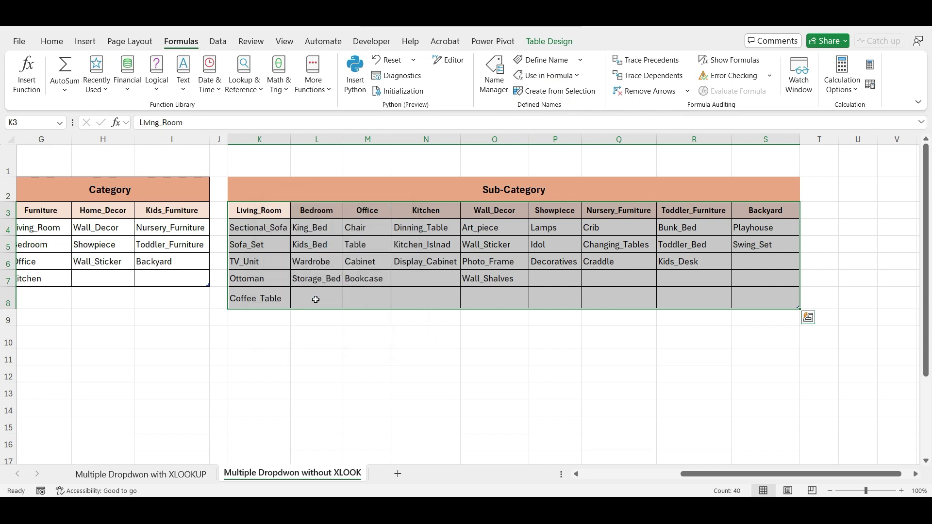
click(315, 300)
scroll(315, 300, left, 6)
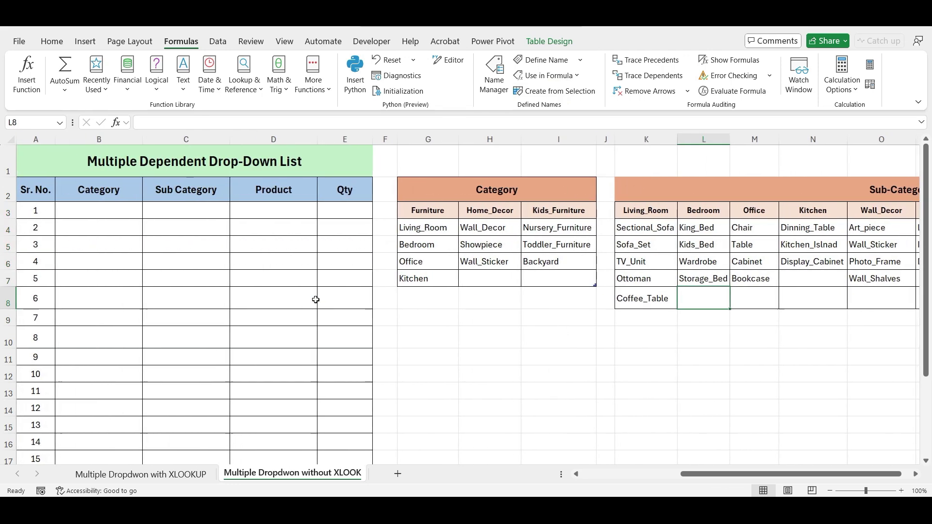
click(426, 321)
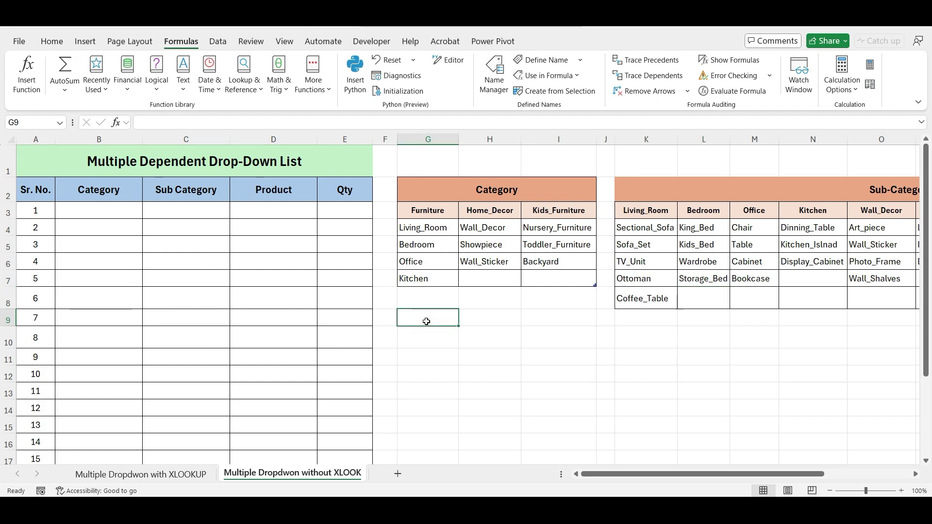
Step: Add a list data validation to Category cell B3 with the source =$G$3:$I$3
click(79, 211)
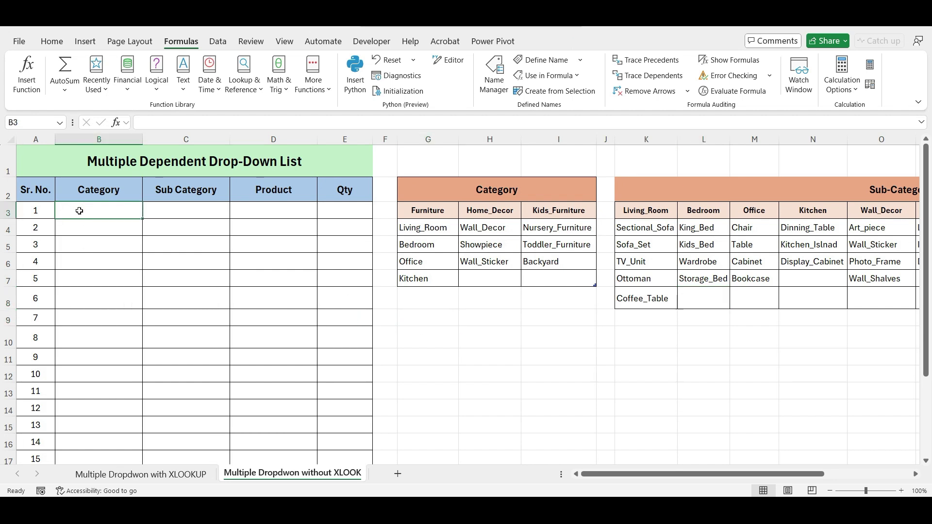
click(217, 41)
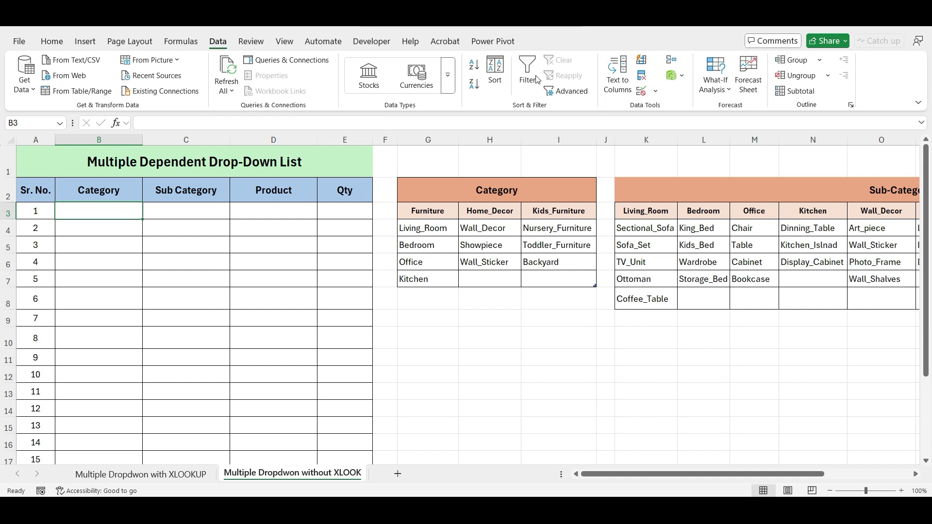
click(641, 93)
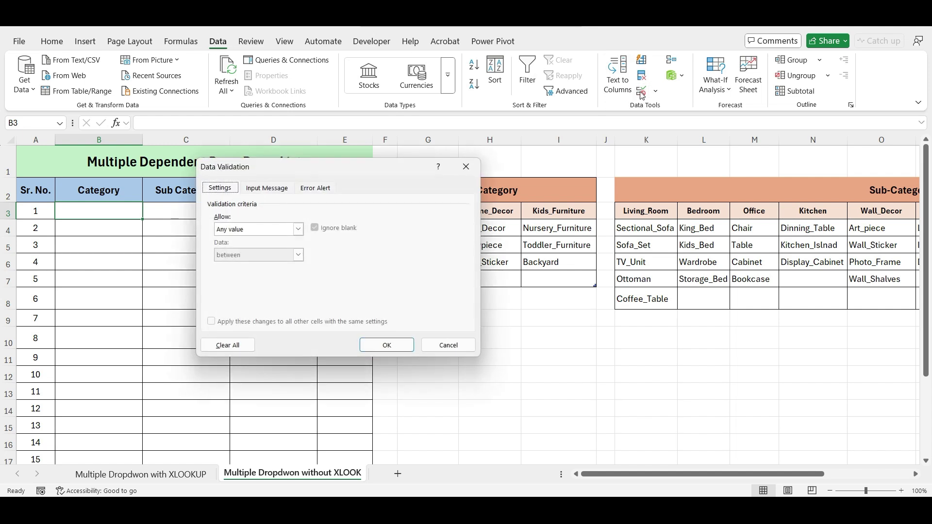
click(268, 231)
click(244, 265)
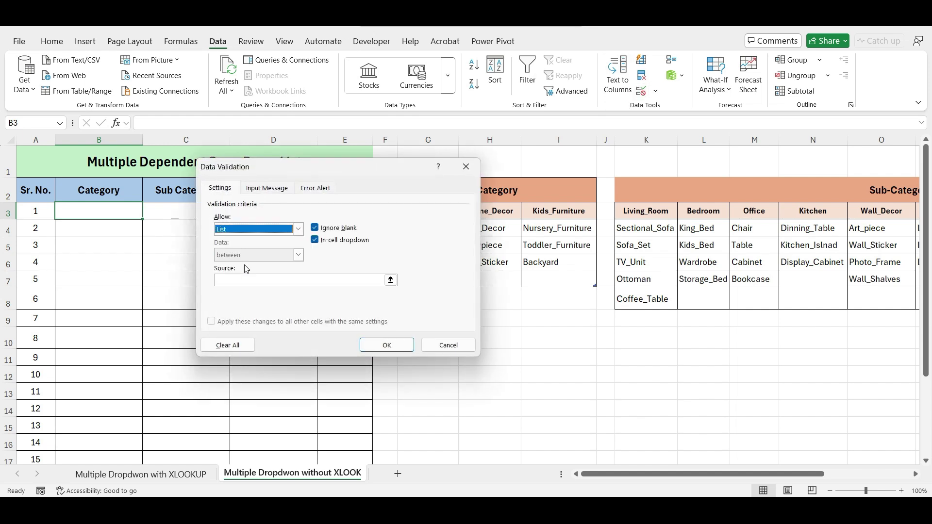
click(245, 279)
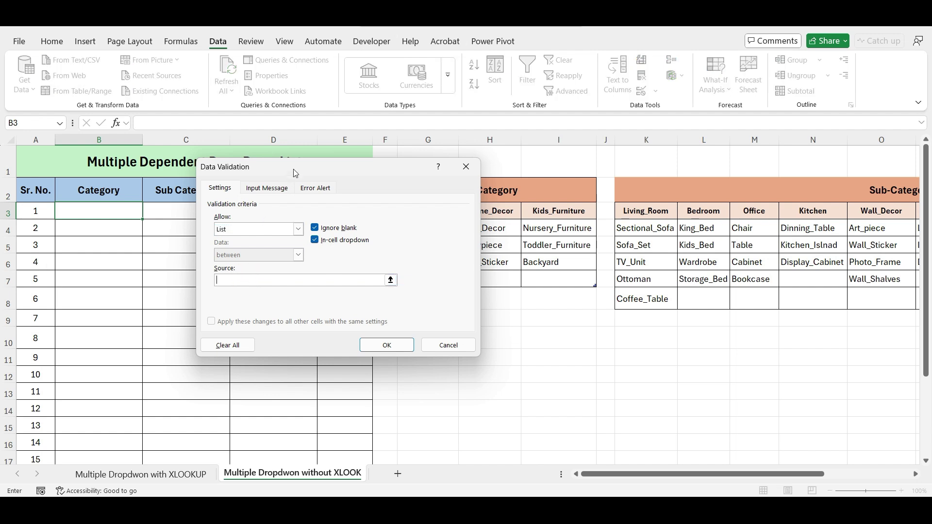
drag(293, 169, 141, 154)
drag(438, 208, 537, 210)
click(230, 330)
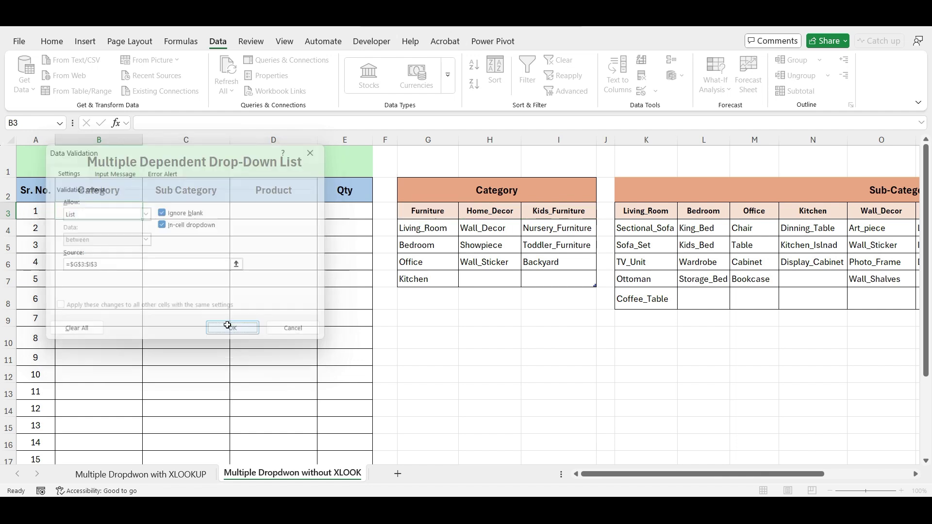
click(228, 321)
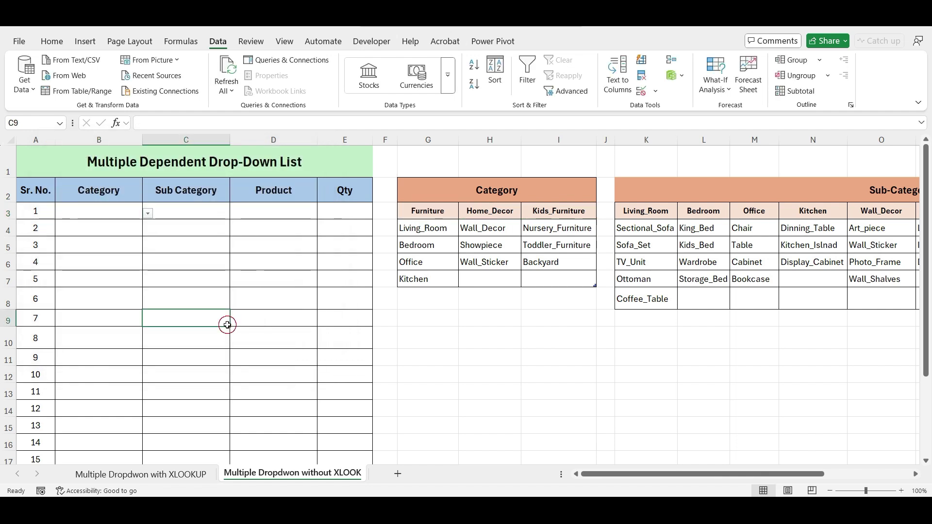
Step: Check the options in B3's drop-down list and fill the cell down the Category column through row 17
click(133, 212)
click(148, 214)
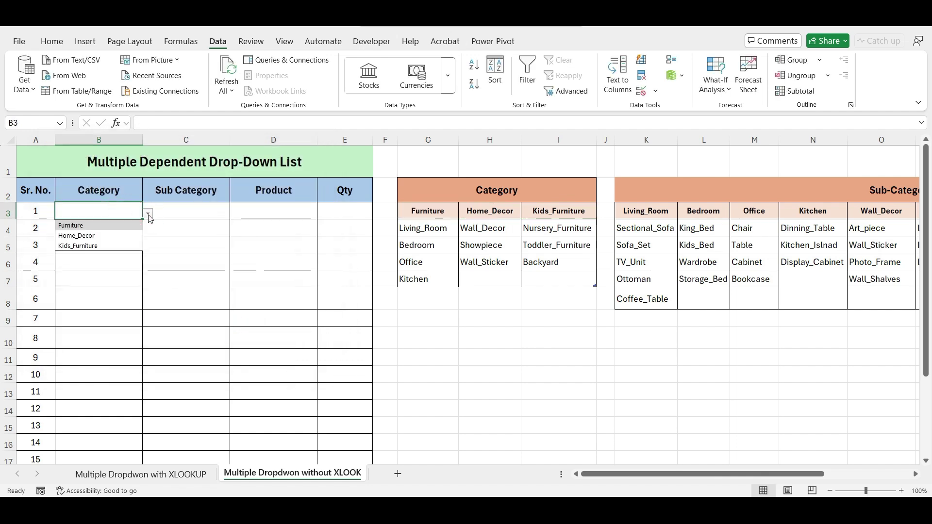
click(148, 216)
drag(141, 220, 134, 462)
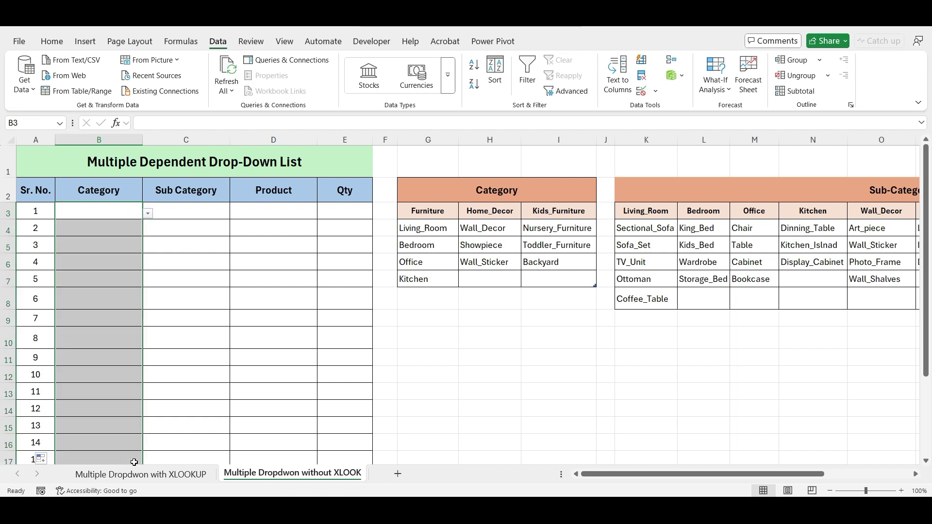
Step: Try the Category drop-down in B3 and choose Home_Decor
click(124, 212)
click(149, 216)
key(Down)
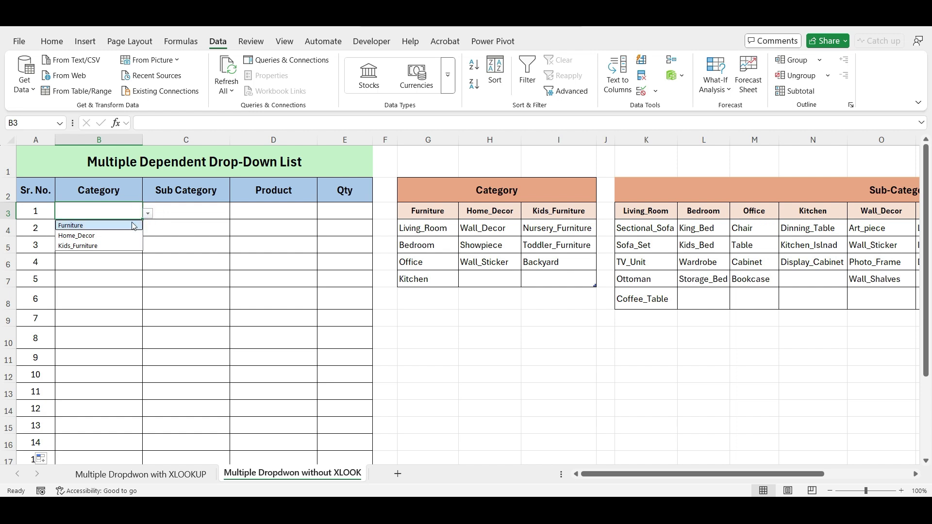
key(Return)
click(150, 216)
click(125, 237)
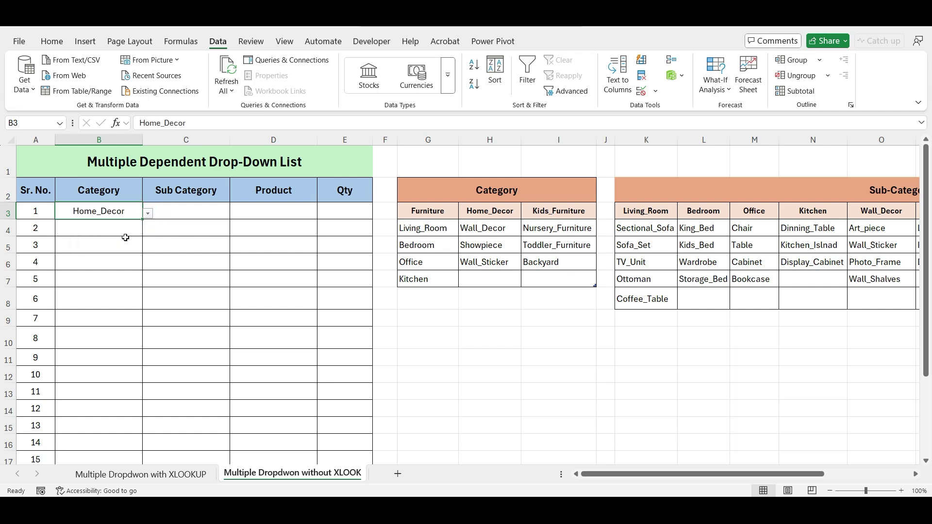
Step: Add a list data validation to Sub Category cell C3 with the source =INDIRECT(B3), using a fully relative reference
click(194, 211)
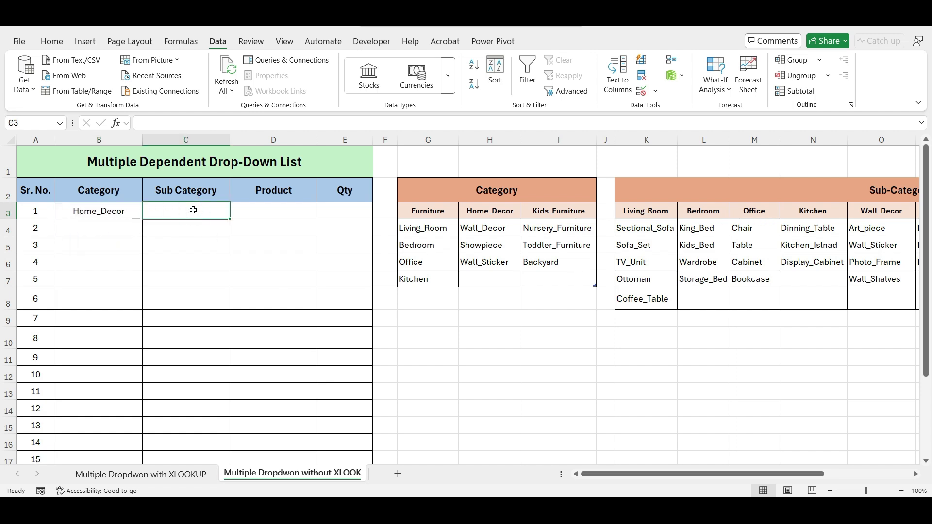
click(641, 92)
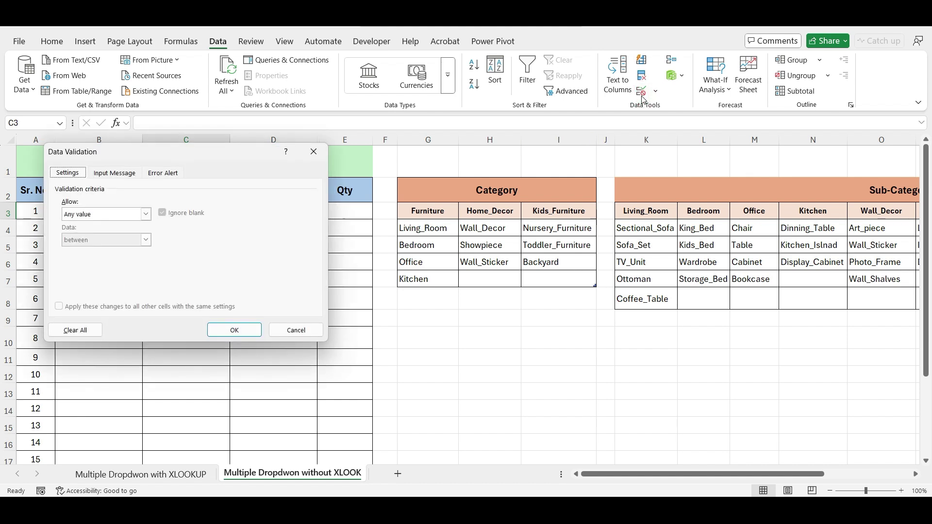
click(144, 214)
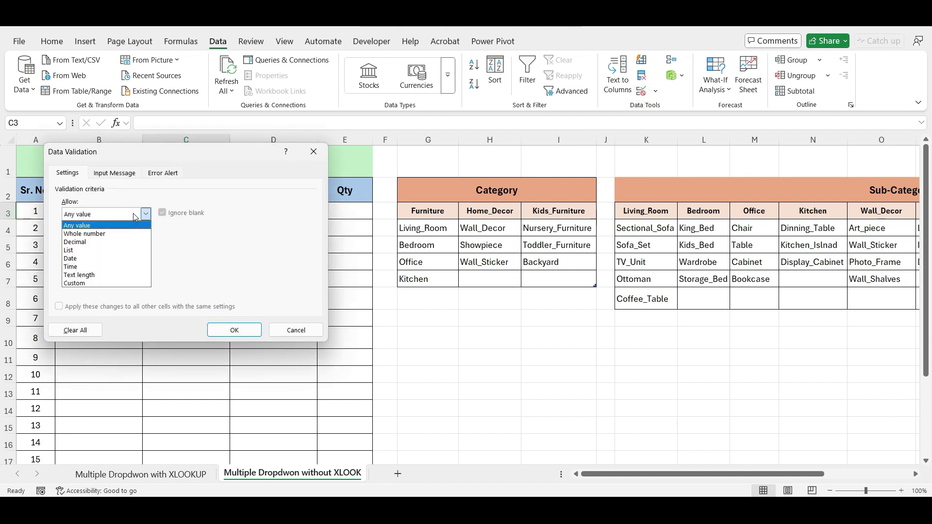
click(116, 250)
click(118, 264)
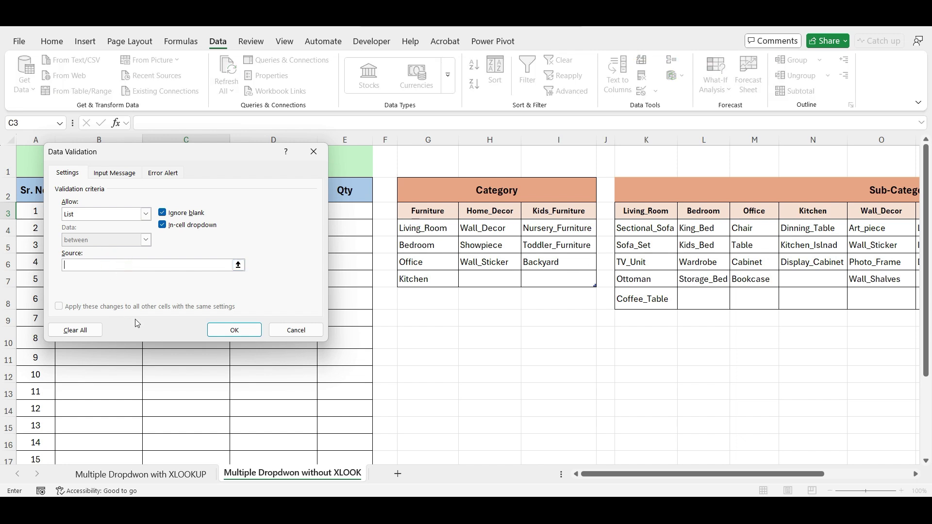
text(=INDIRECT()
drag(176, 161, 388, 189)
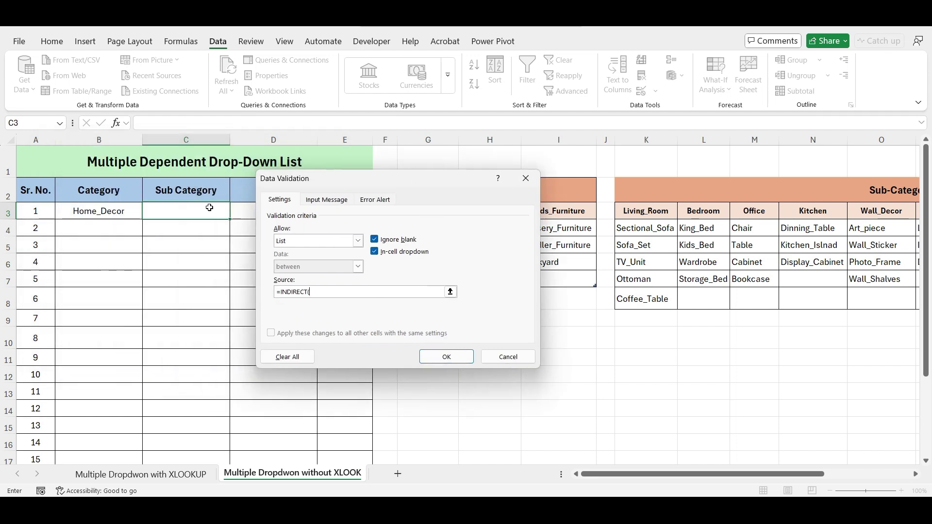
click(118, 215)
key(F4)
key(F4)
key(F4)
text())
click(449, 357)
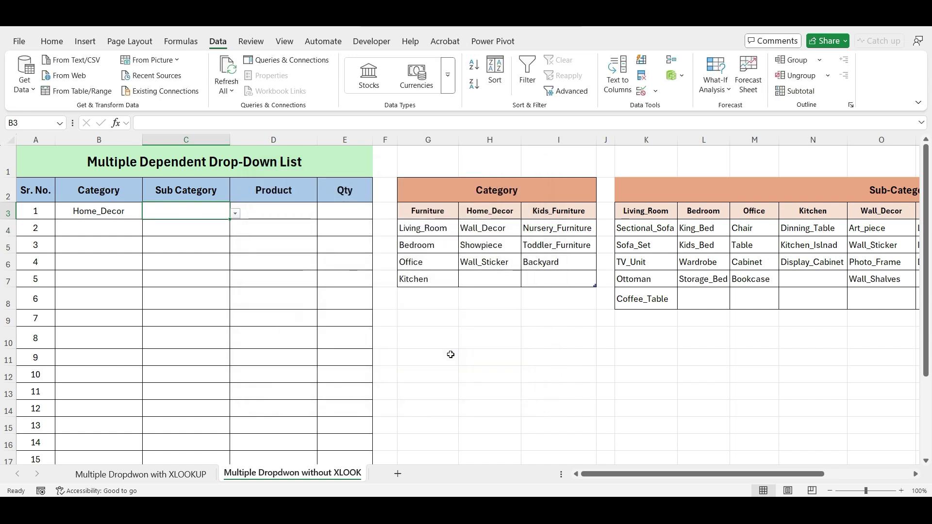
Step: Add a list data validation to Product cell D3 with the source =INDIRECT(C3), using a fully relative reference
click(258, 209)
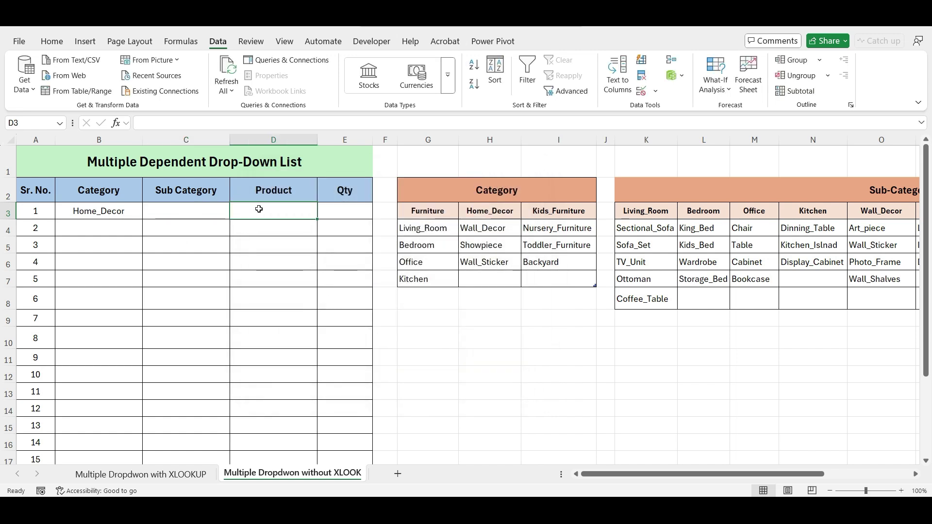
click(641, 90)
click(358, 241)
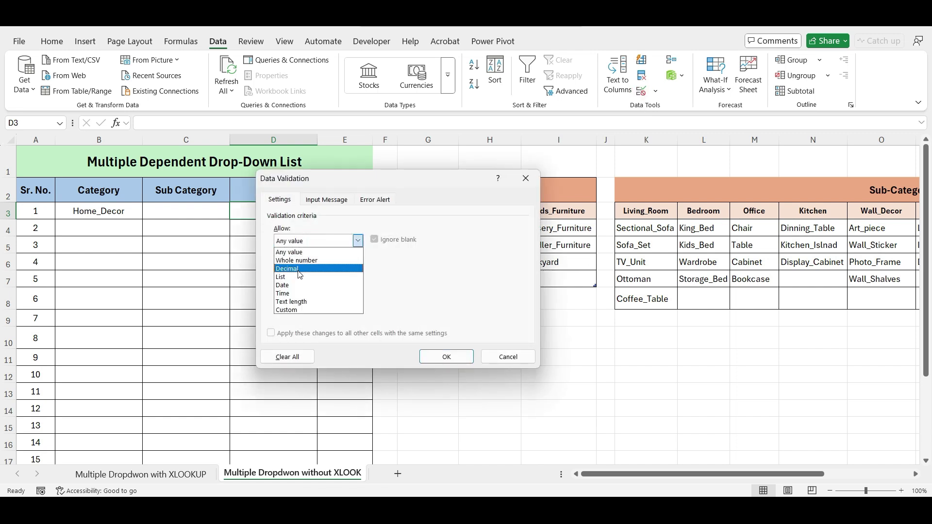
click(296, 276)
click(299, 292)
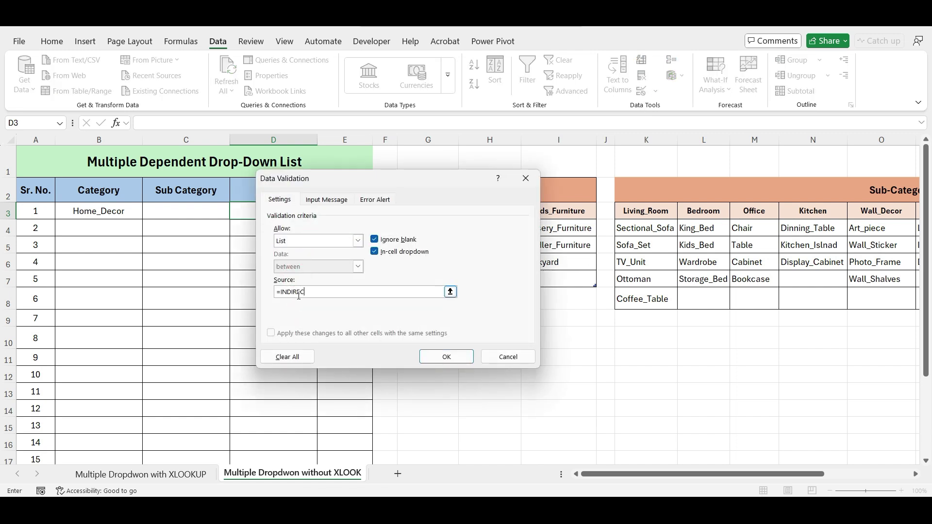
text(=INDIRECT()
click(178, 211)
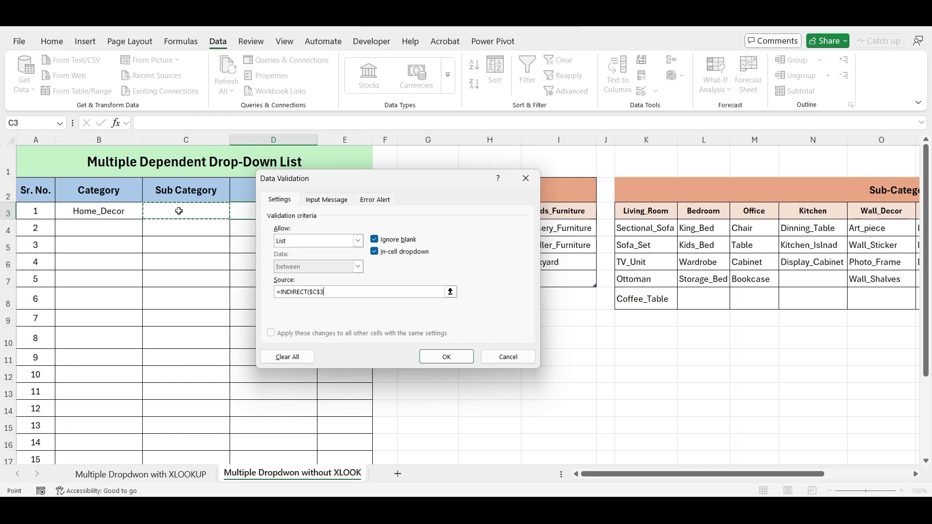
text())
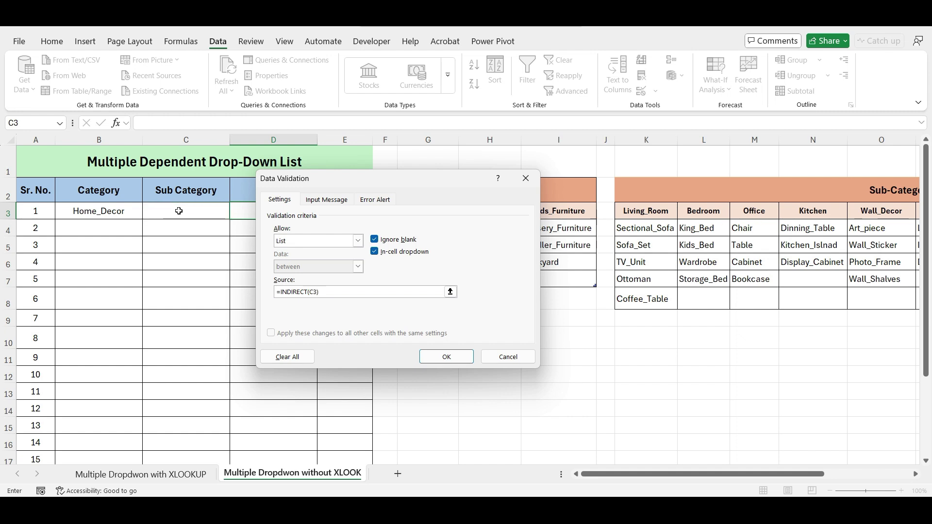
click(446, 357)
click(429, 302)
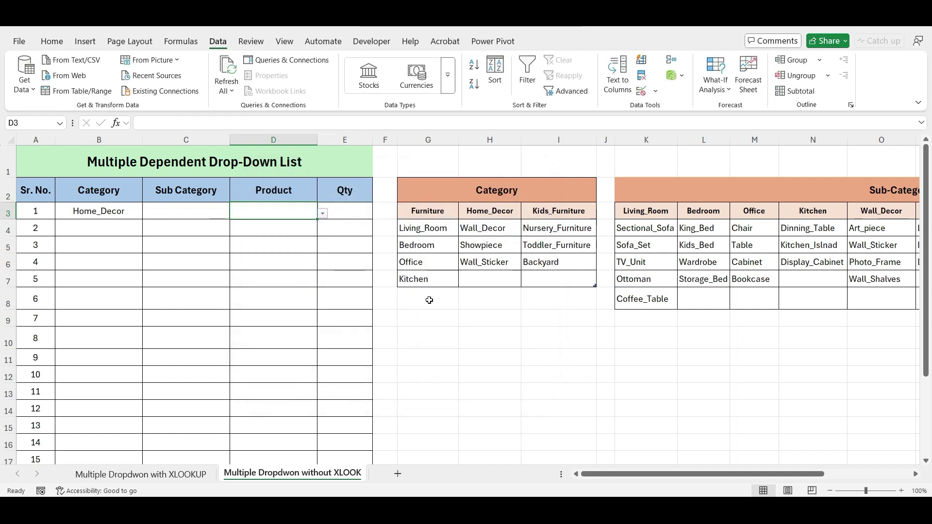
Step: Try the dependent drop-downs in row 3 by choosing Wall_Decor as Sub Category and Wall_Sticker as Product
click(185, 205)
click(235, 215)
click(192, 224)
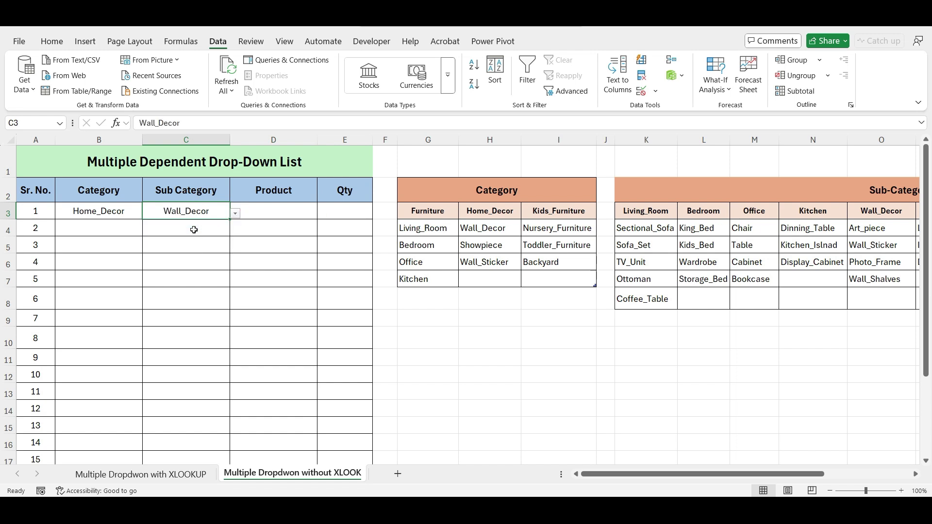
click(267, 209)
click(323, 215)
click(294, 238)
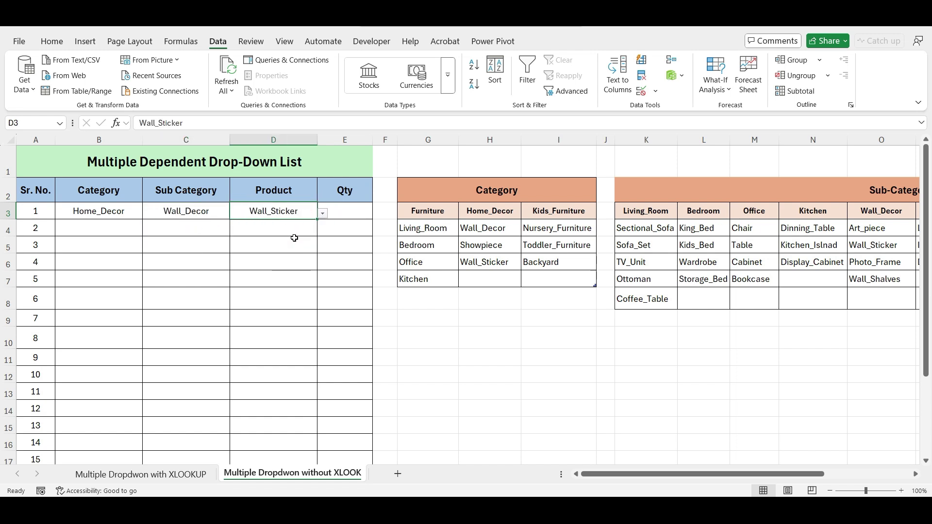
Step: Use the drop-downs in row 3 to choose Furniture as Category, Bedroom as Sub Category and Wardrobe as Product
click(125, 210)
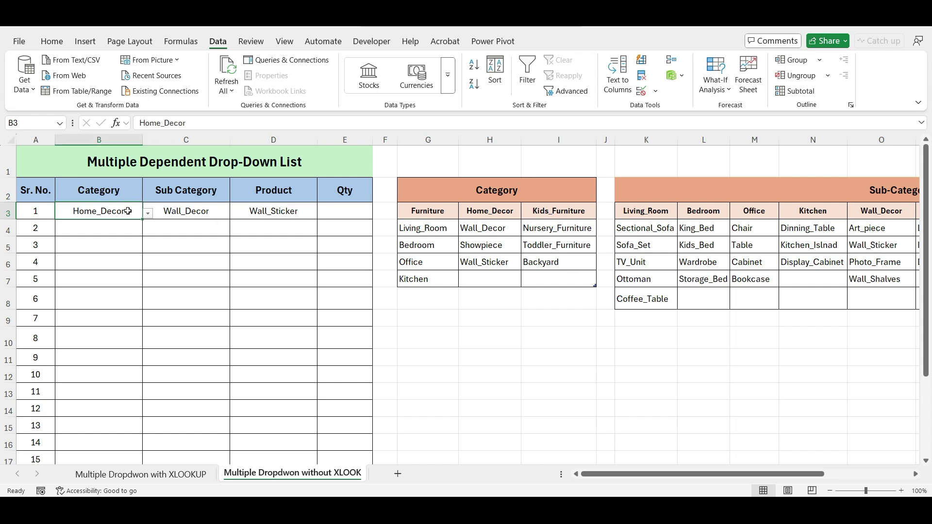
click(147, 214)
click(75, 223)
click(208, 209)
click(235, 214)
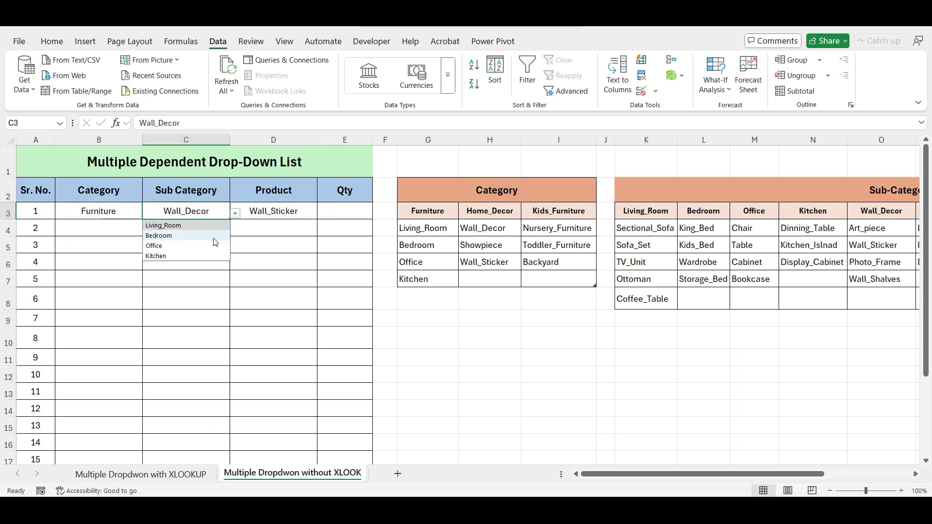
click(204, 235)
click(274, 212)
click(322, 214)
click(300, 245)
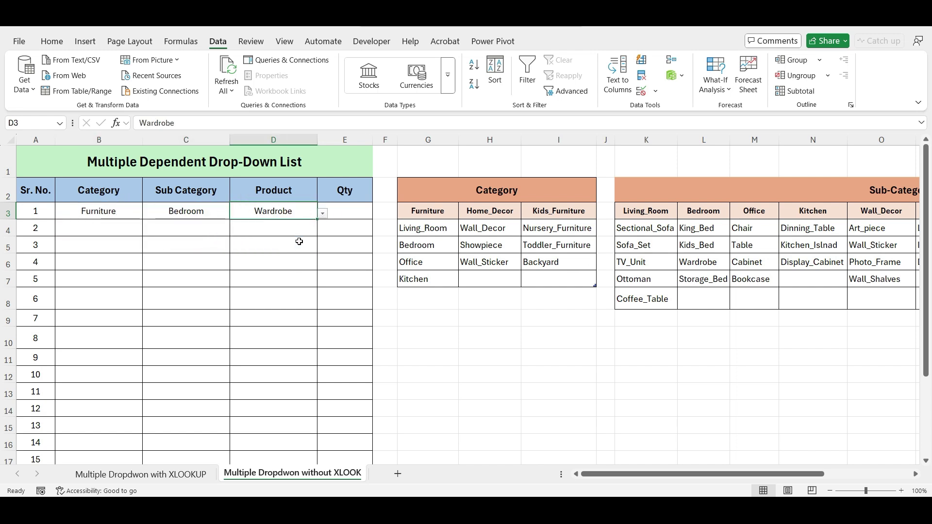
Step: Add Petio below Kitchen in the Furniture column of the Category table and check the options in C3's drop-down list
click(418, 297)
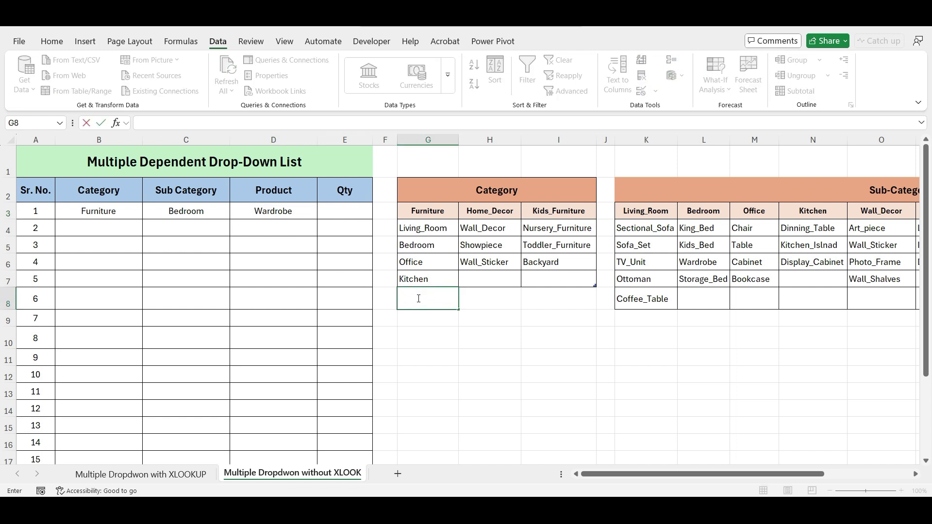
text(Petio)
key(Return)
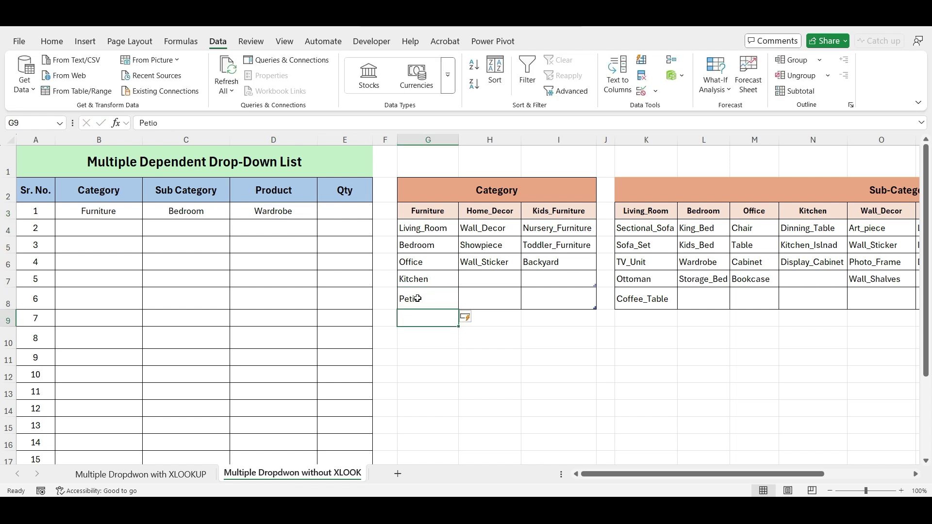
click(204, 207)
click(235, 213)
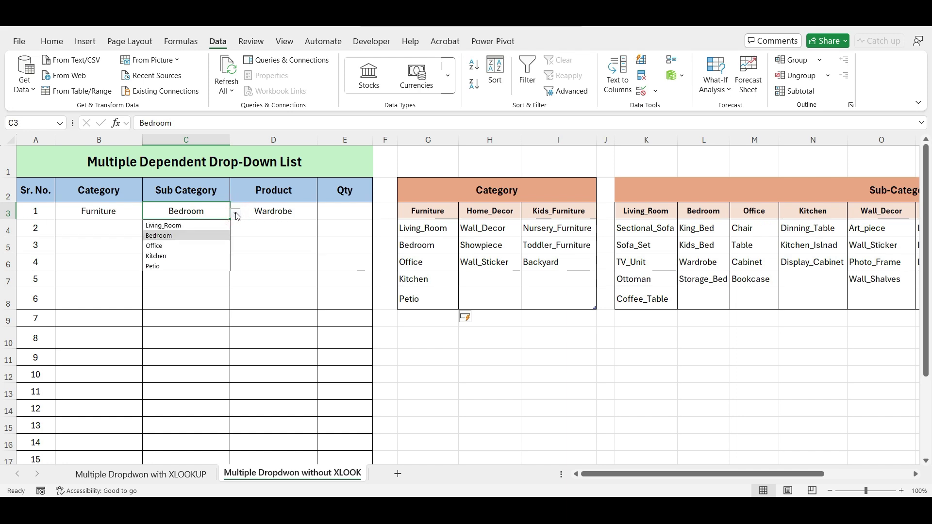
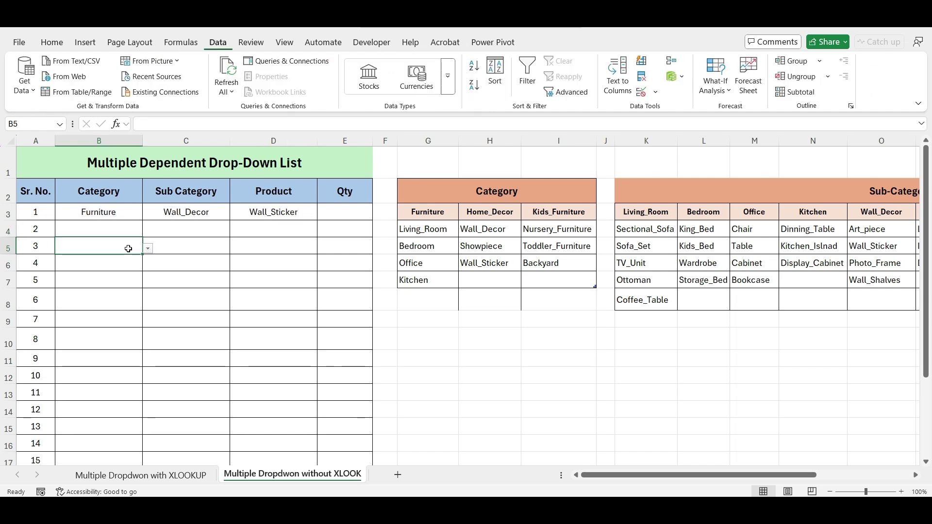
Step: Create a formula-based conditional formatting rule for the Sub Category cells from C3 down
drag(174, 214, 176, 462)
click(52, 42)
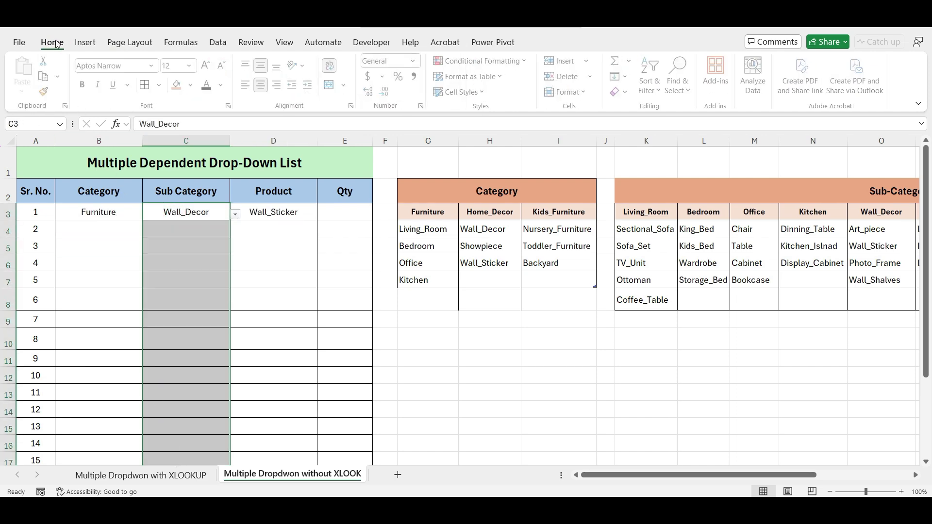
click(479, 62)
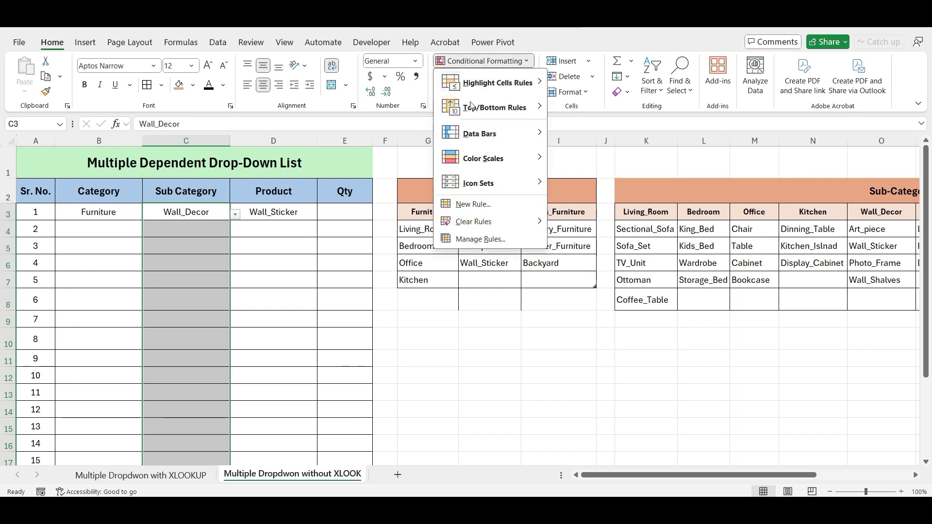
click(475, 202)
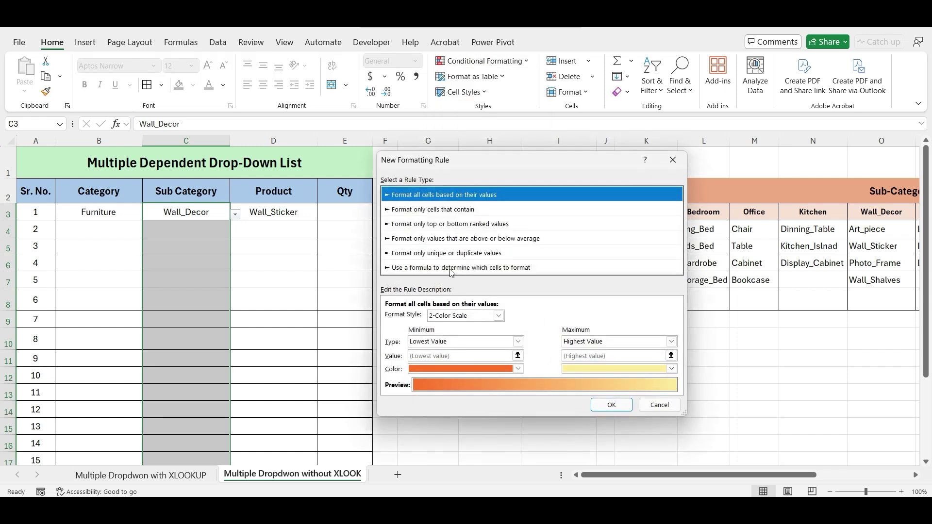
click(451, 268)
click(444, 318)
Step: Enter =COUNTIFS(INDIRECT(B3),C3)=0 as the Sub Category rule's formula, with fully relative references
text(=COUNTIFS(INDIRECT()
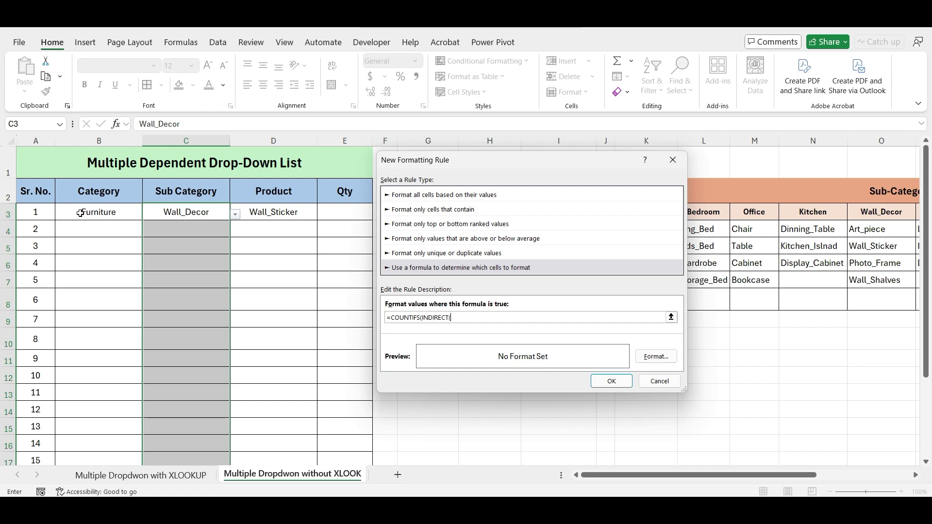
click(81, 212)
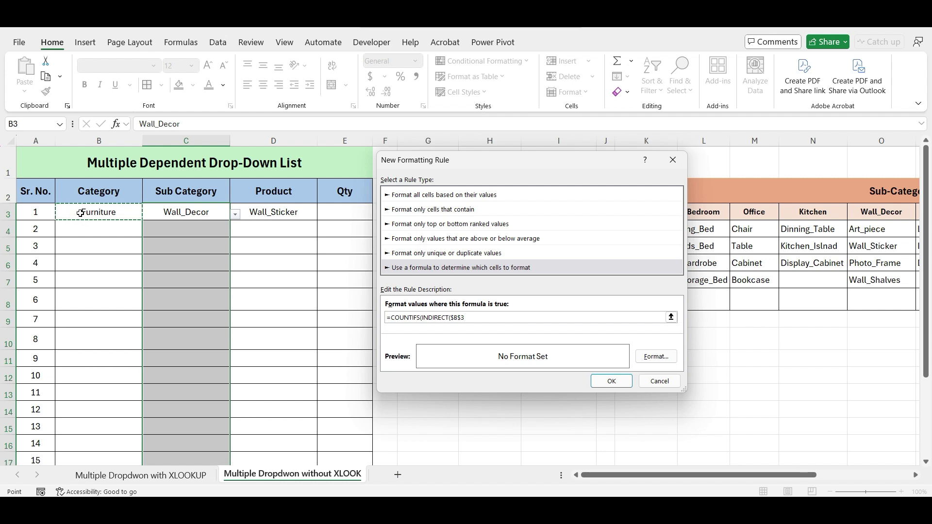
key(F4)
key(F4)
key(F4)
text())
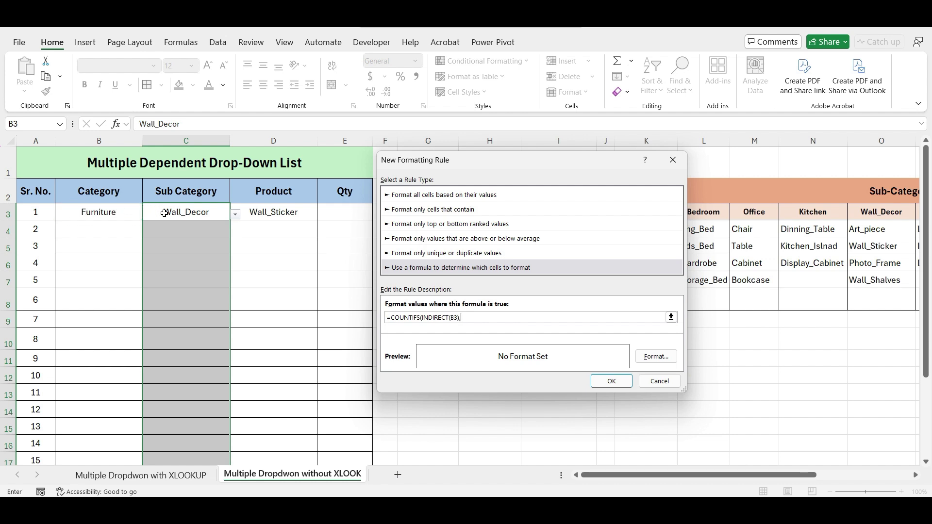
text(,)
click(164, 213)
key(F4)
key(F4)
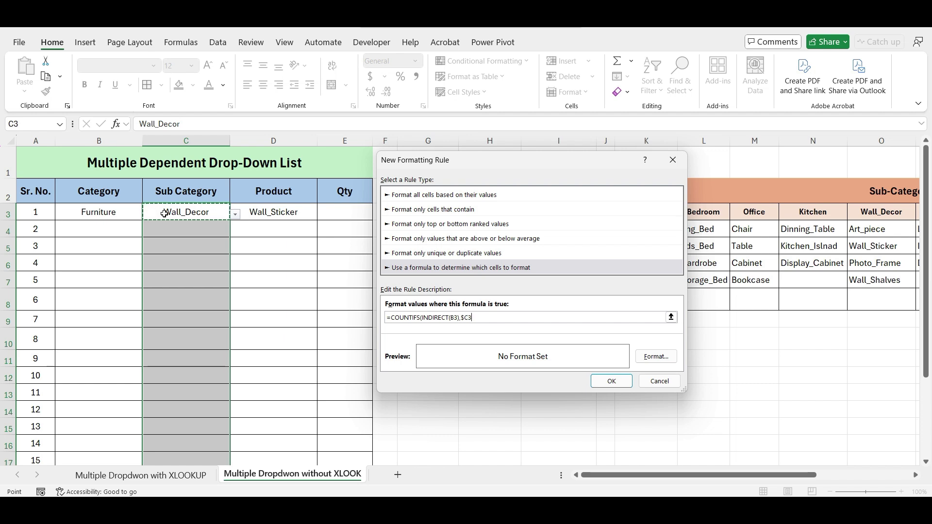
text()=0)
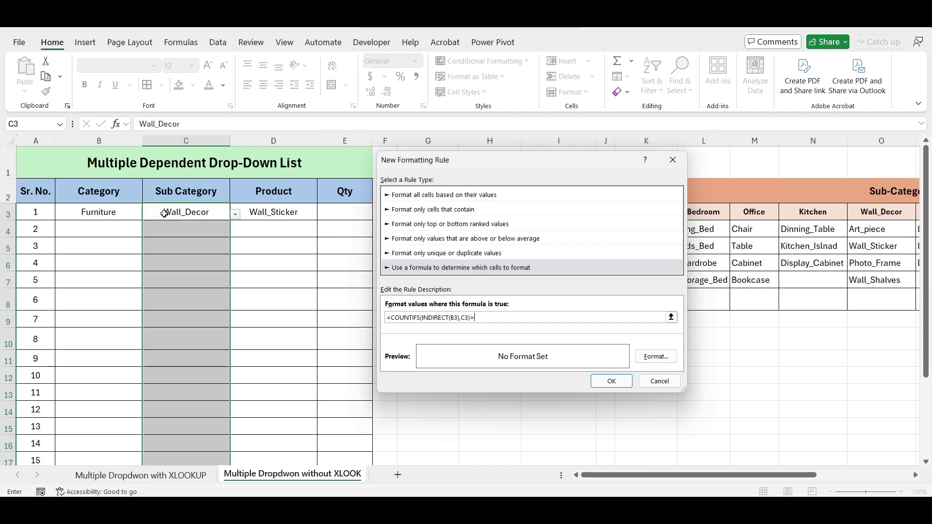
Step: Set the Sub Category rule's format to a red strikethrough font and apply the rule
click(648, 357)
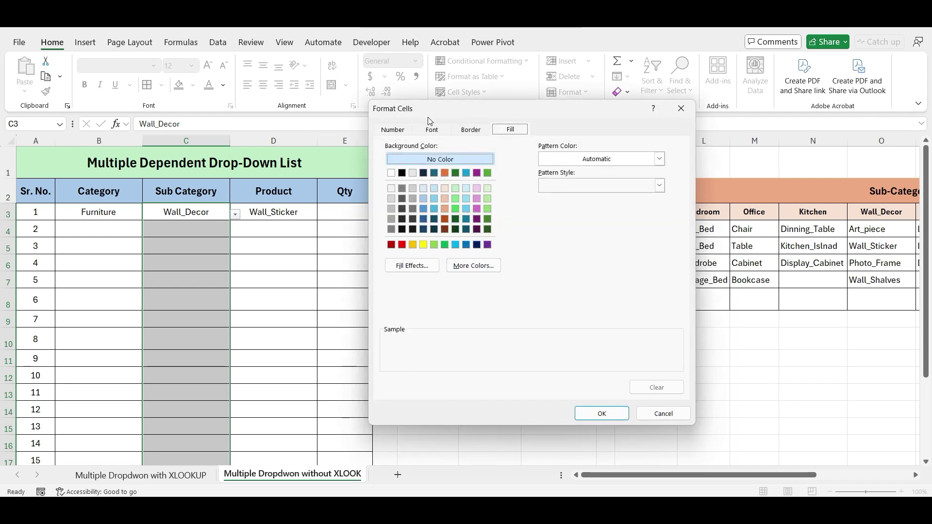
click(431, 131)
click(396, 262)
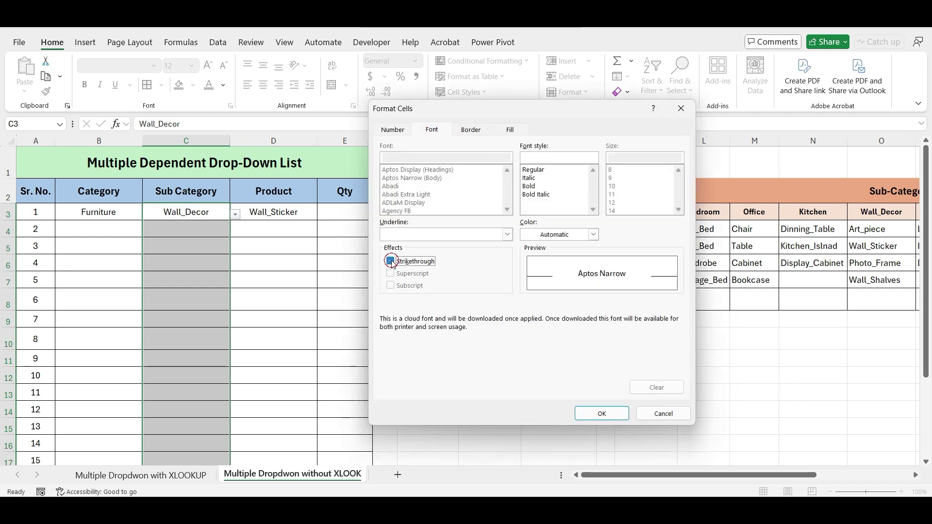
click(558, 236)
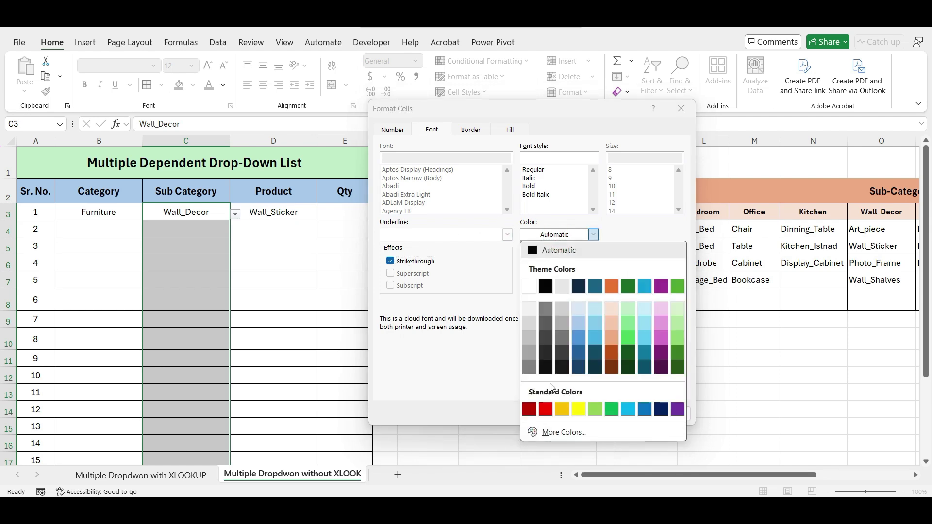
click(550, 412)
click(587, 415)
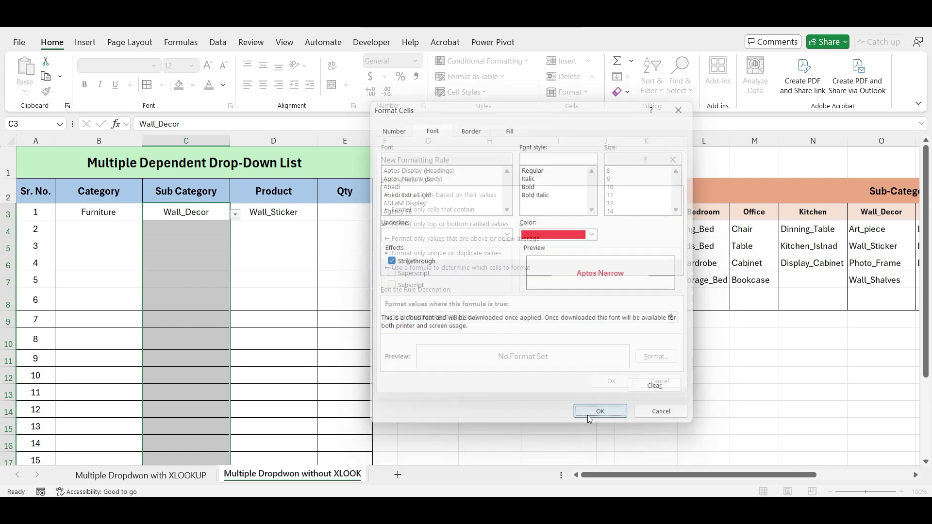
click(611, 381)
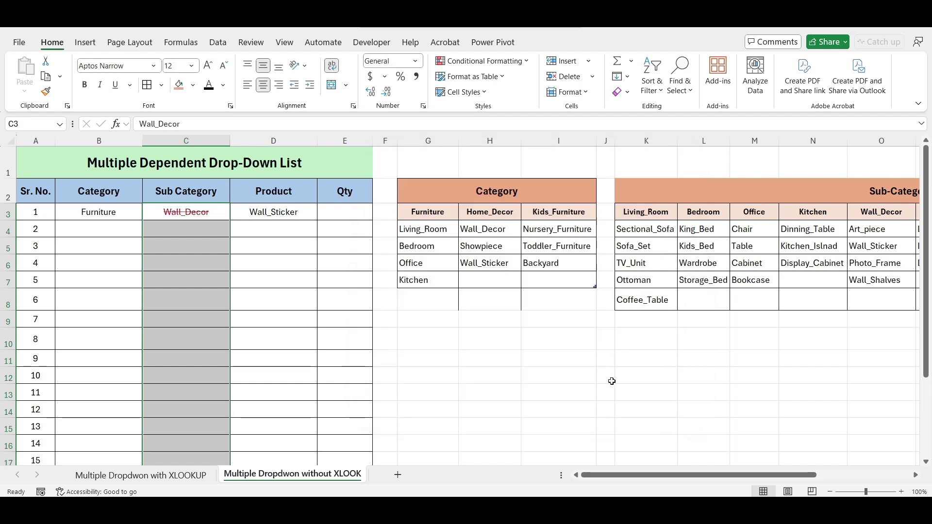
Step: Create a formula-based conditional formatting rule for the Product cells from D3 down
drag(259, 212, 257, 459)
click(469, 61)
click(460, 201)
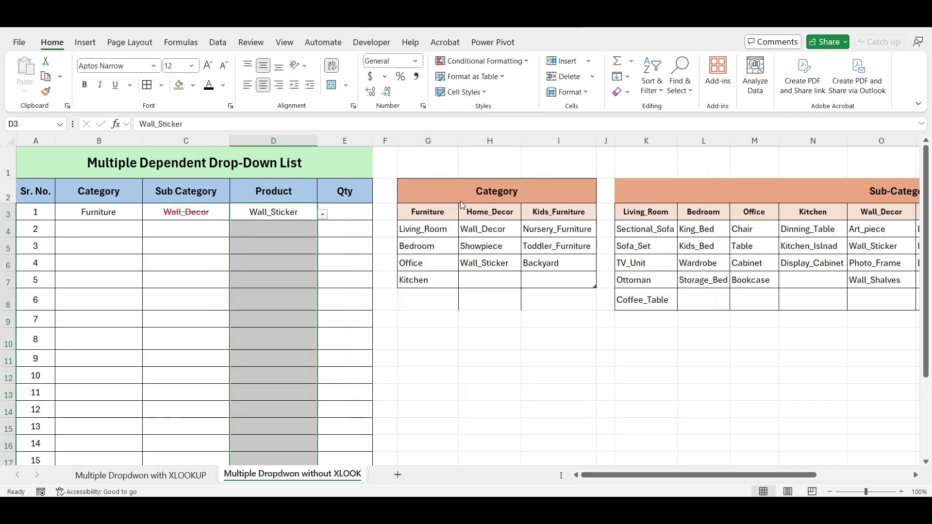
click(443, 255)
click(439, 305)
Step: Enter =COUNTIFS(INDIRECT(C3),D3)=0 as the Product rule's formula, with fully relative references
text(=COUNTIFS()
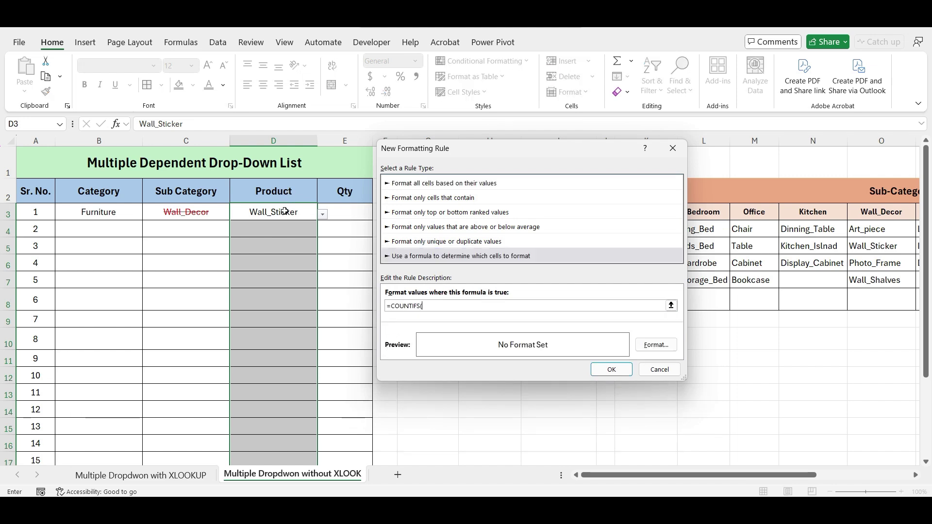
text(INDIRECT()
click(199, 206)
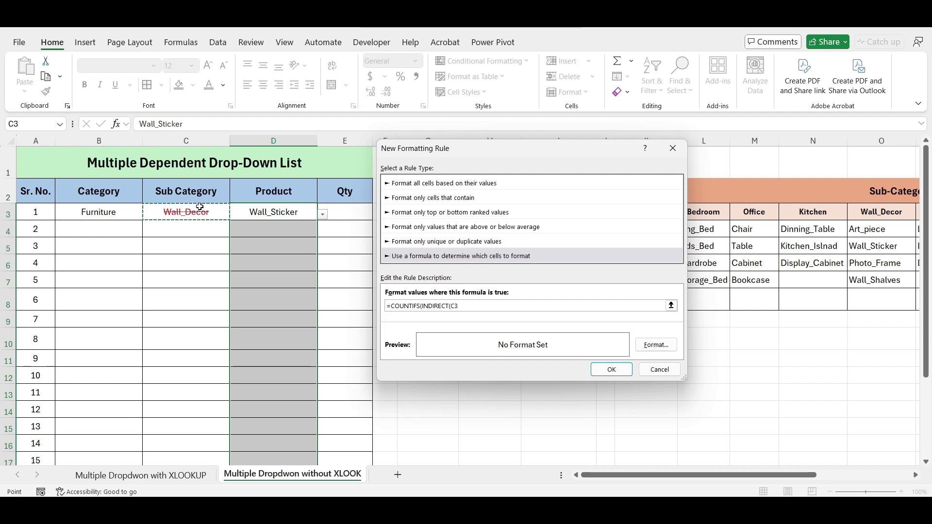
text(),)
click(241, 208)
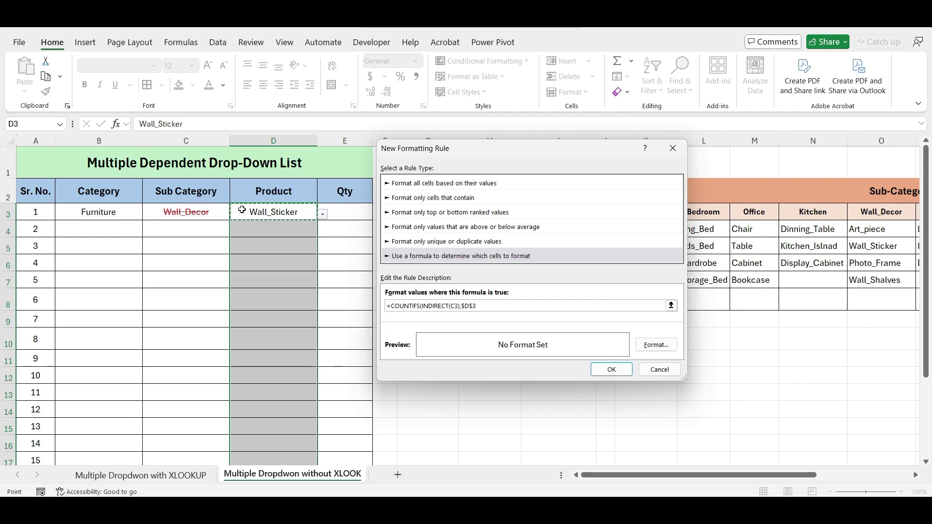
key(F4)
key(F4)
key(F4)
text()=0)
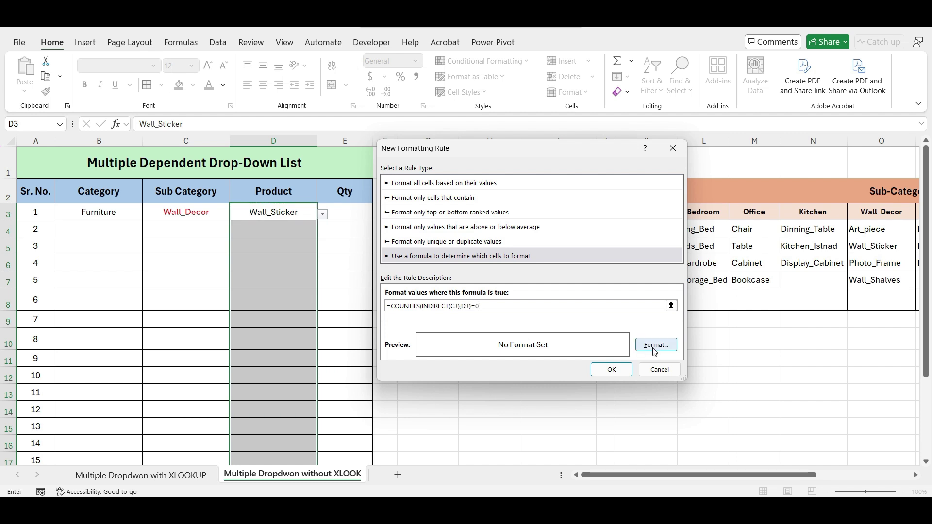
Step: Set the Product rule's format to a red strikethrough font and apply the rule
click(655, 345)
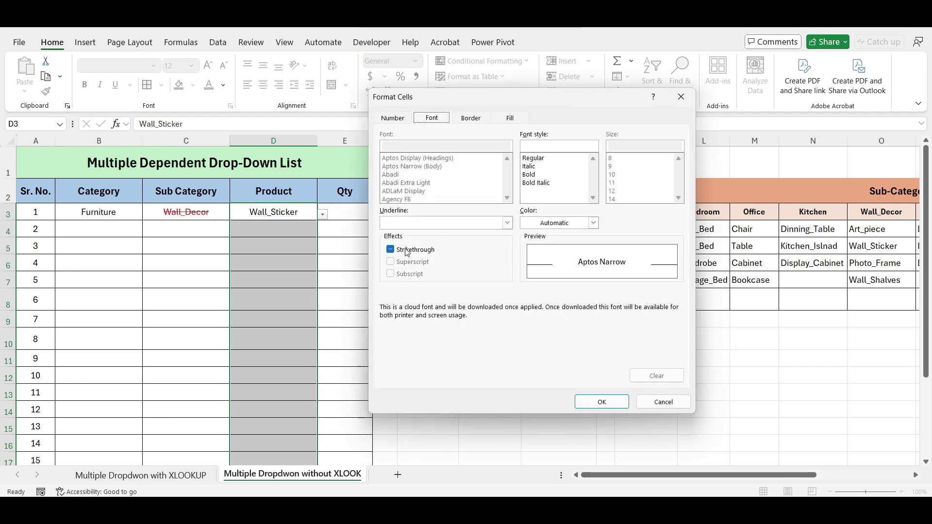
click(390, 249)
click(593, 223)
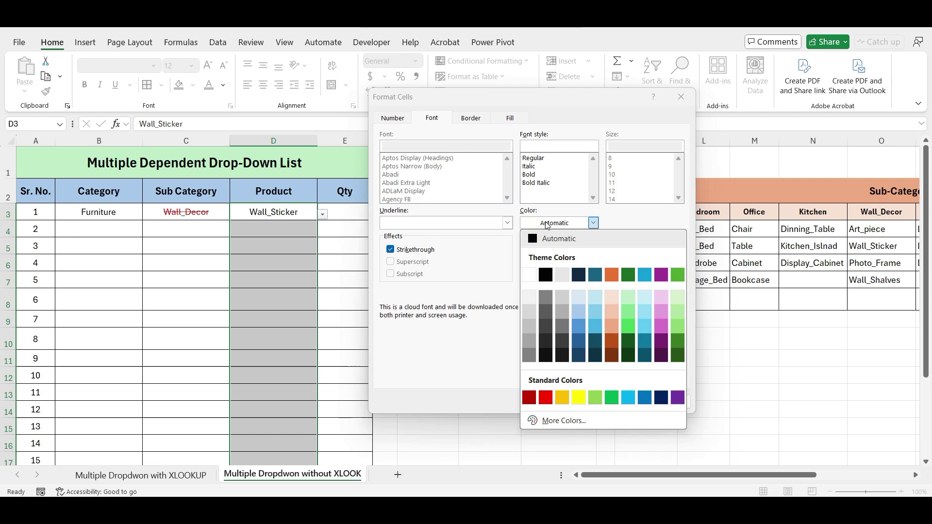
click(544, 397)
click(600, 401)
click(614, 367)
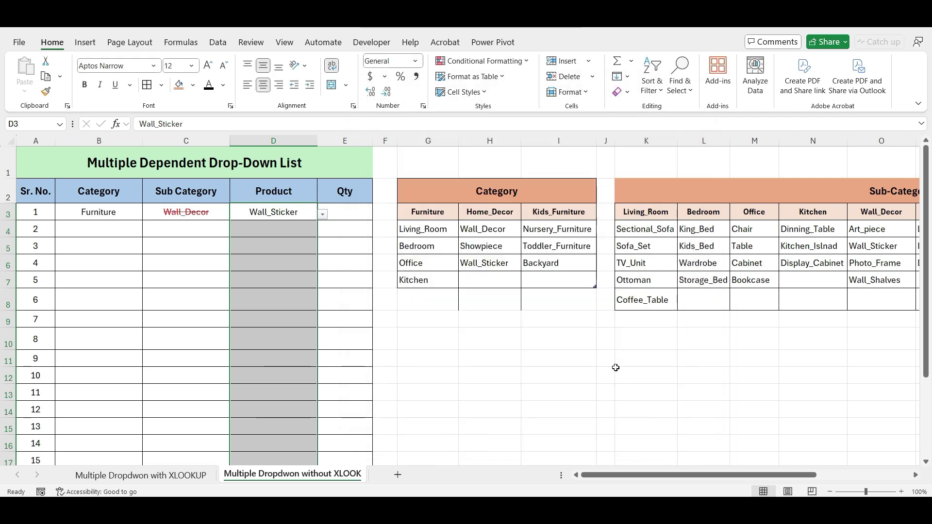
click(615, 368)
Step: Test the rules in row 3 by choosing Bedroom as the Sub Category and Kids_Bed as the Product
click(167, 211)
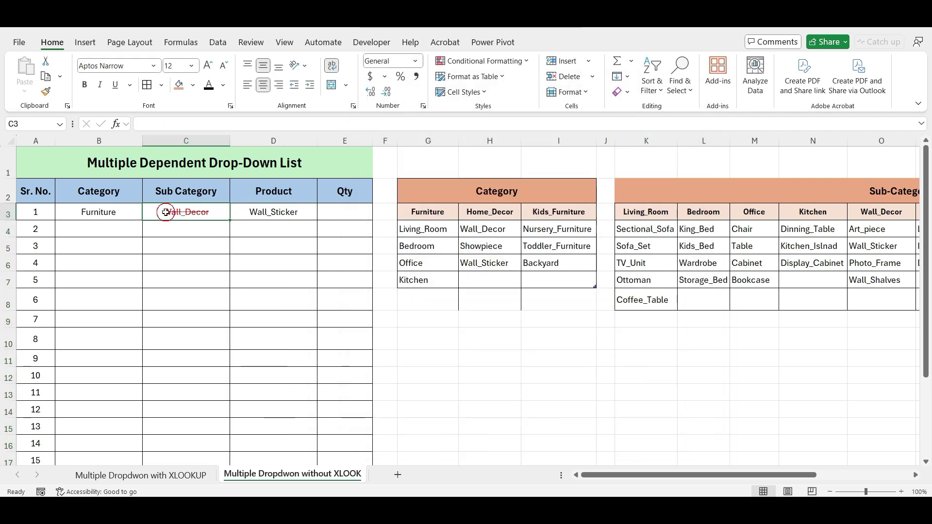
click(235, 214)
click(214, 237)
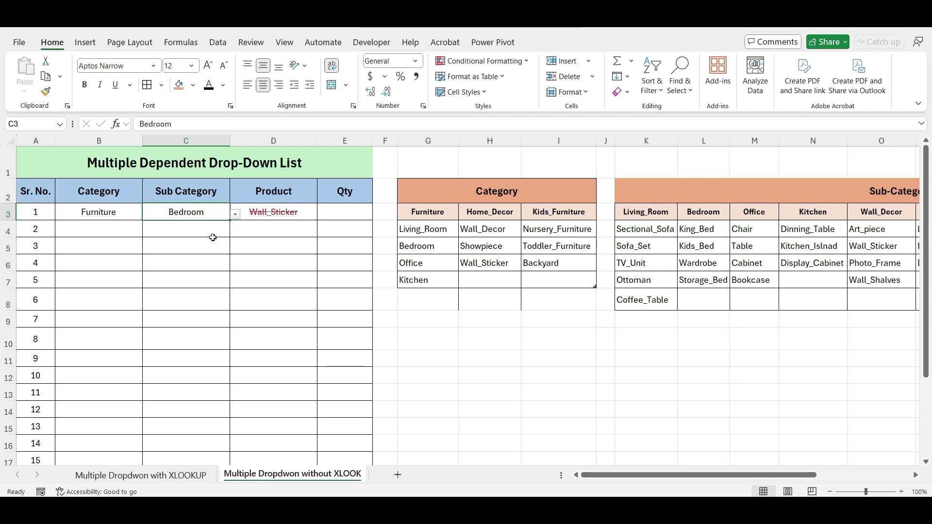
click(270, 212)
click(323, 214)
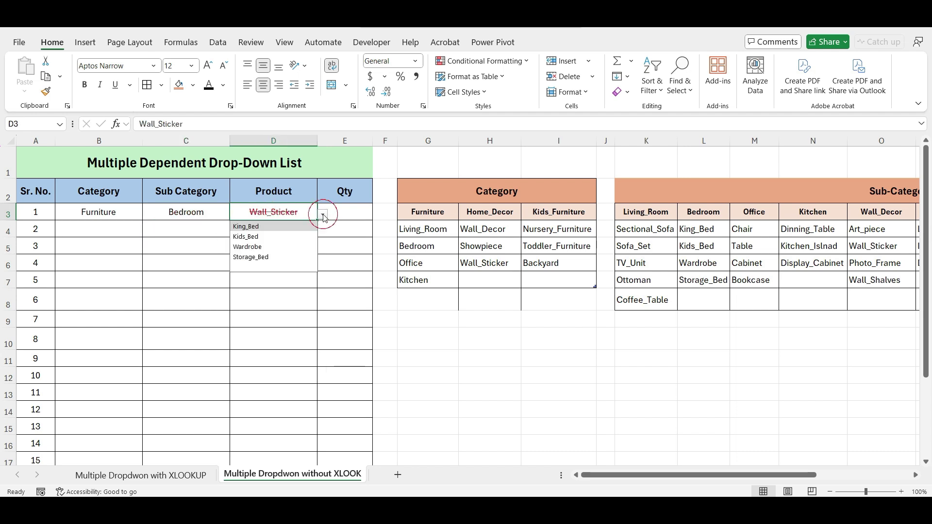
click(292, 236)
Step: Change row 3's Category to Kids_Furniture and its Sub Category to Toddler_Furniture
click(116, 216)
click(148, 214)
click(122, 246)
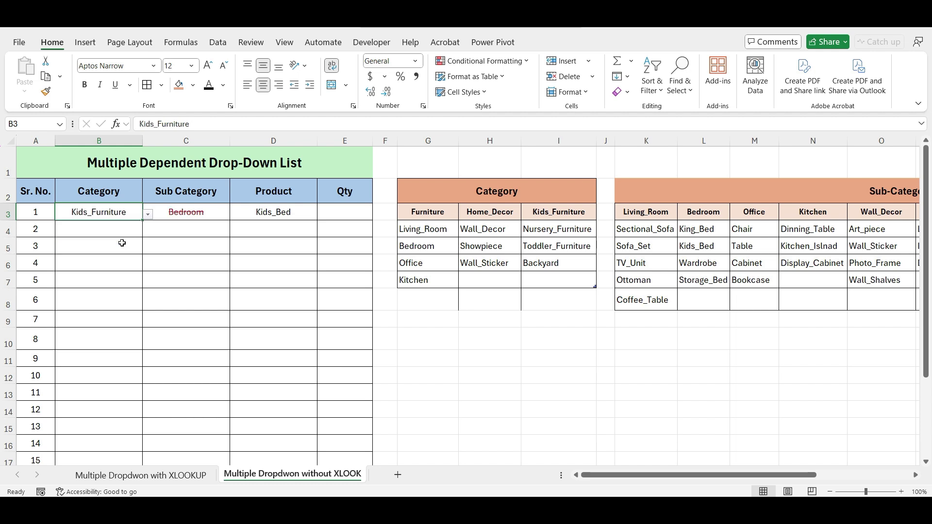
click(191, 212)
click(236, 215)
click(213, 238)
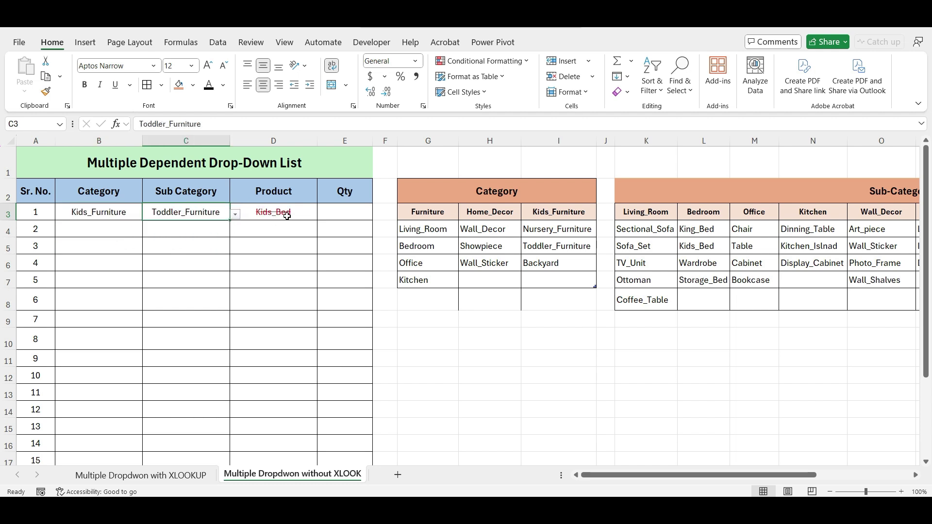
Step: Choose Toddler_Bed as the Product in row 3
click(272, 212)
click(323, 214)
click(307, 236)
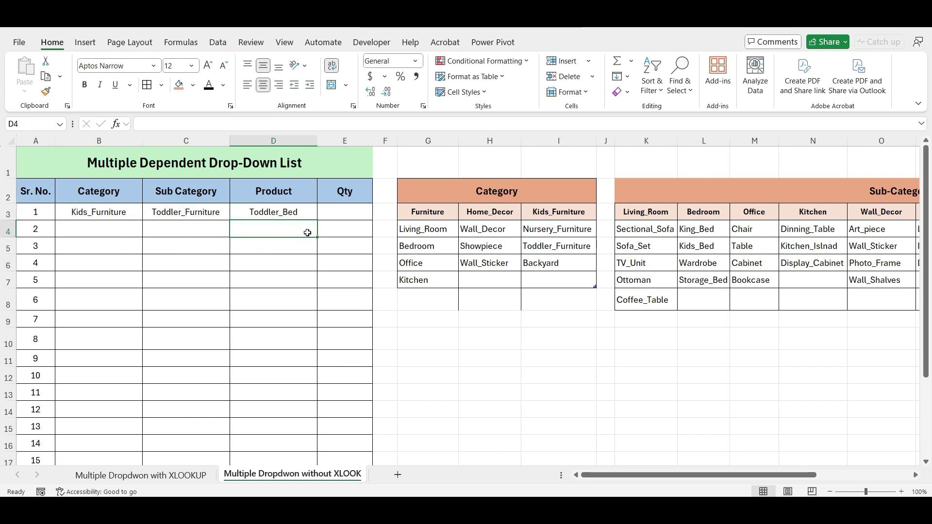